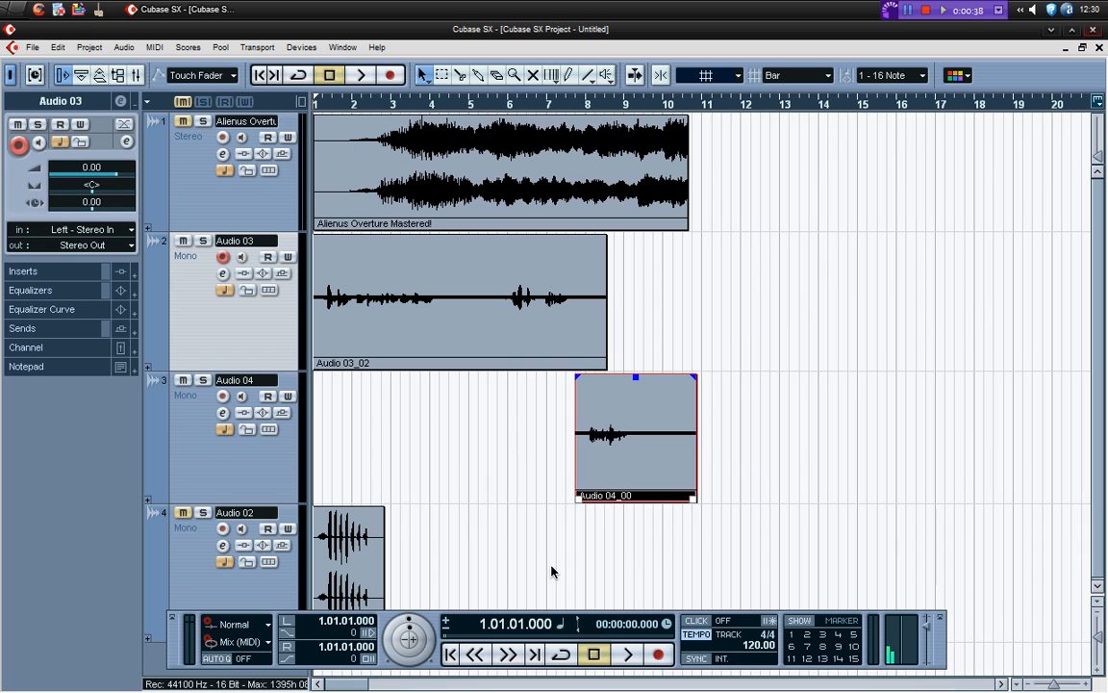
Silence the background noise before the first sound at the start of the Audio 03_02 clip using the Silence process
click(561, 568)
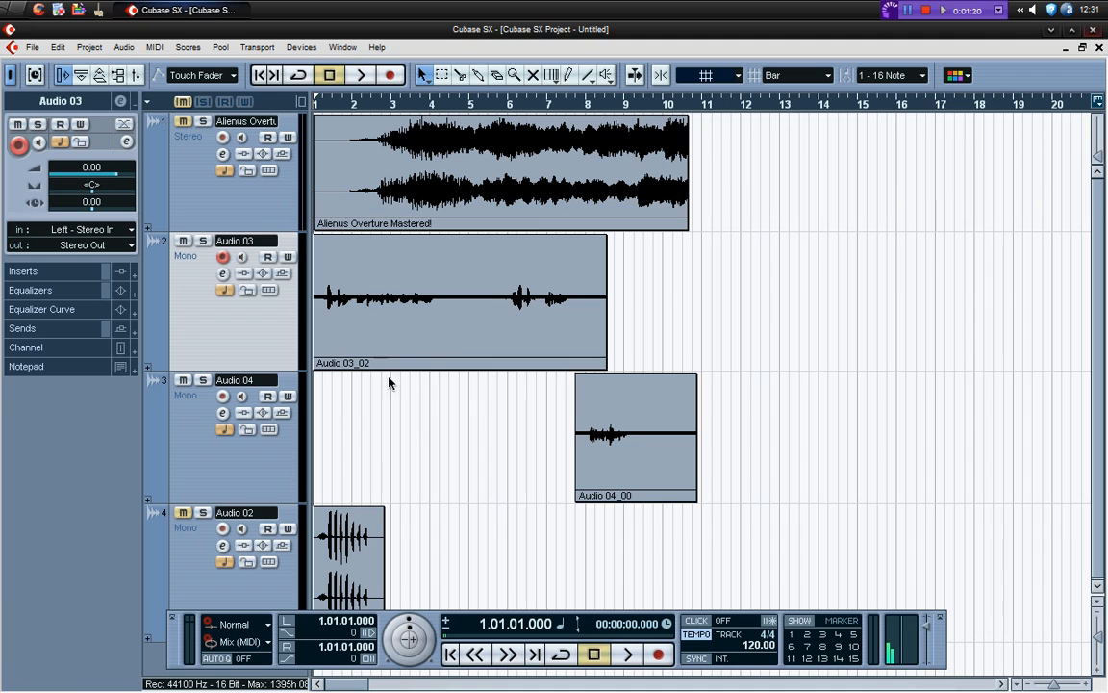
click(443, 75)
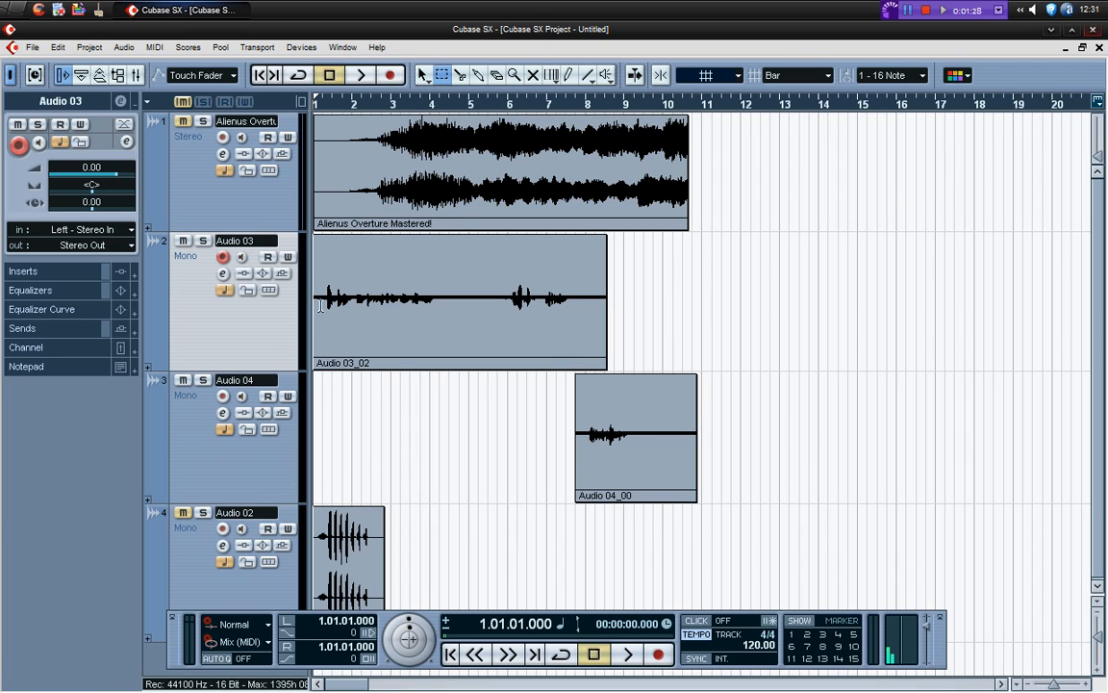
drag(328, 298, 315, 300)
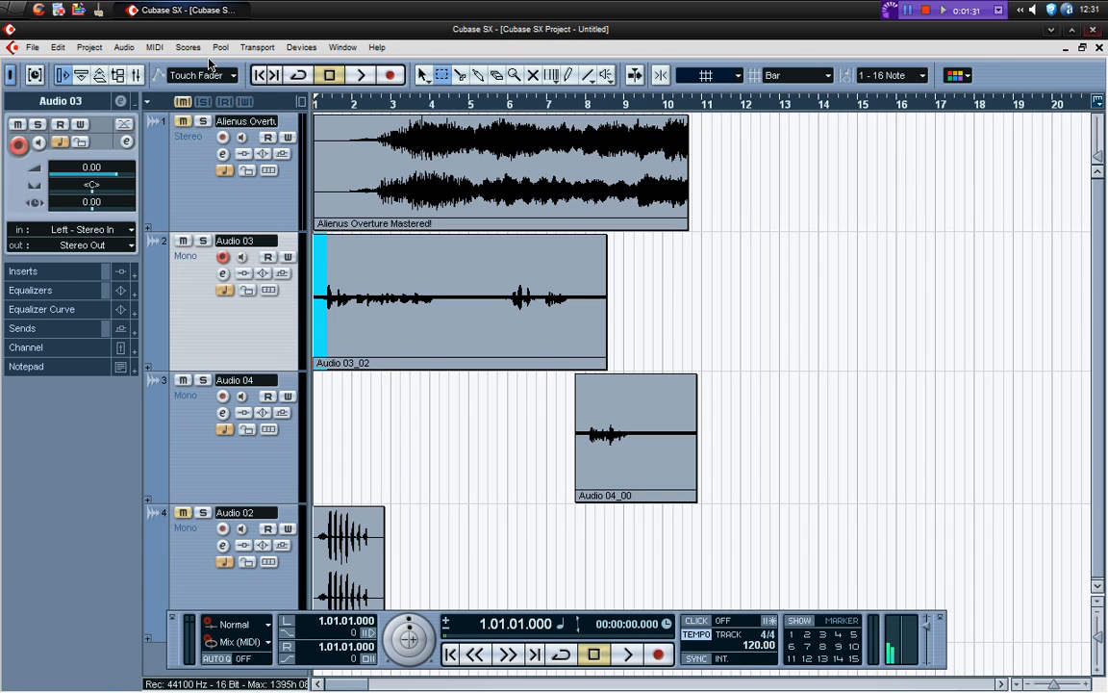
click(133, 50)
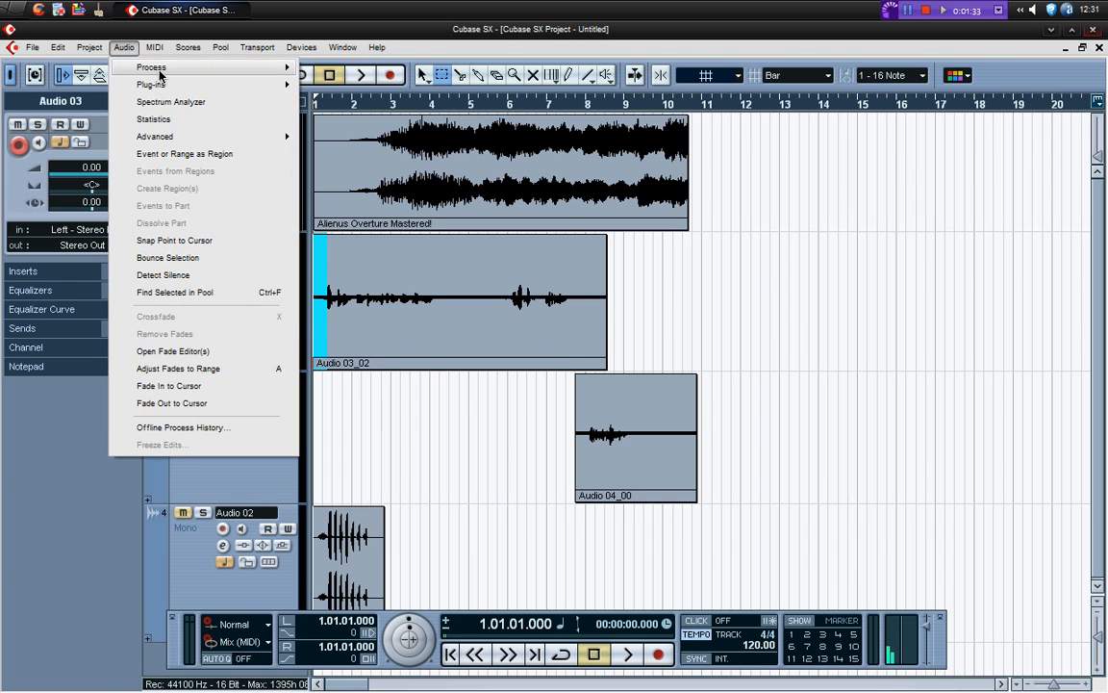
mouse_move(145, 69)
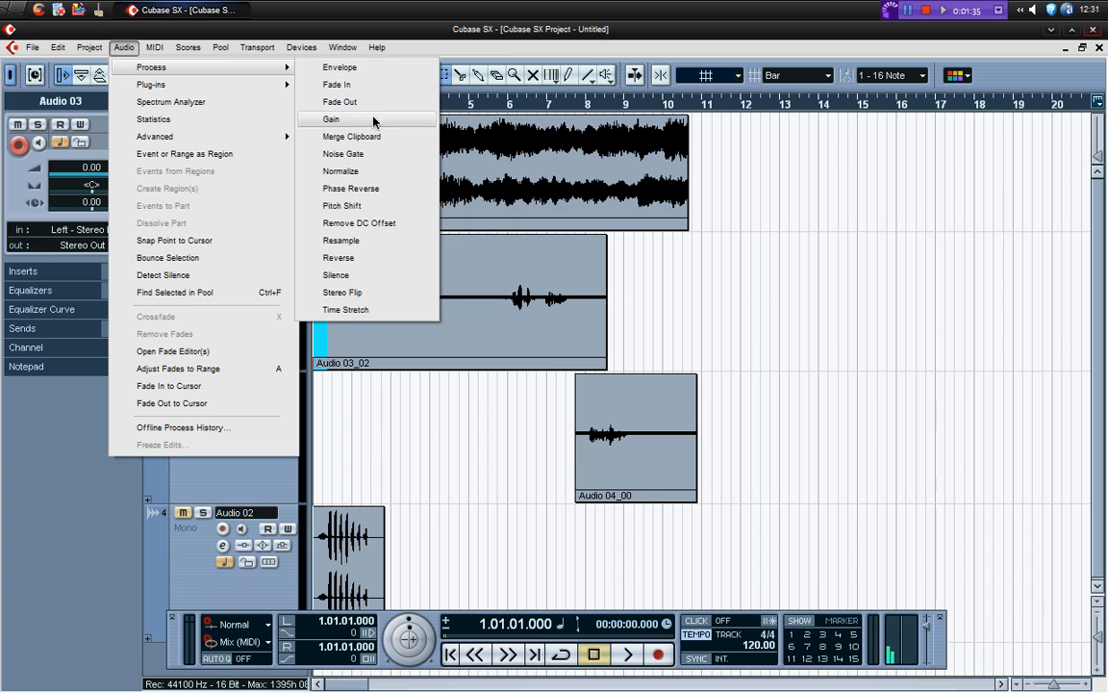
click(387, 279)
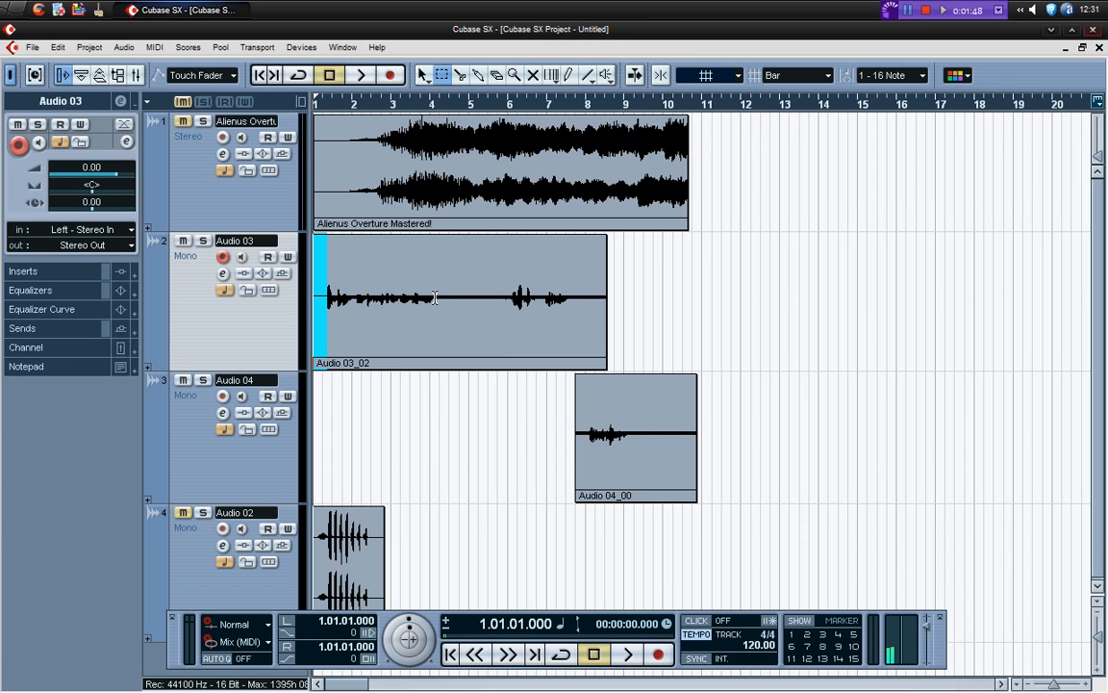
Apply Silence to the gap between the two voice passages in Audio 03_02, from about bar 4 to bar 6
drag(435, 297, 511, 296)
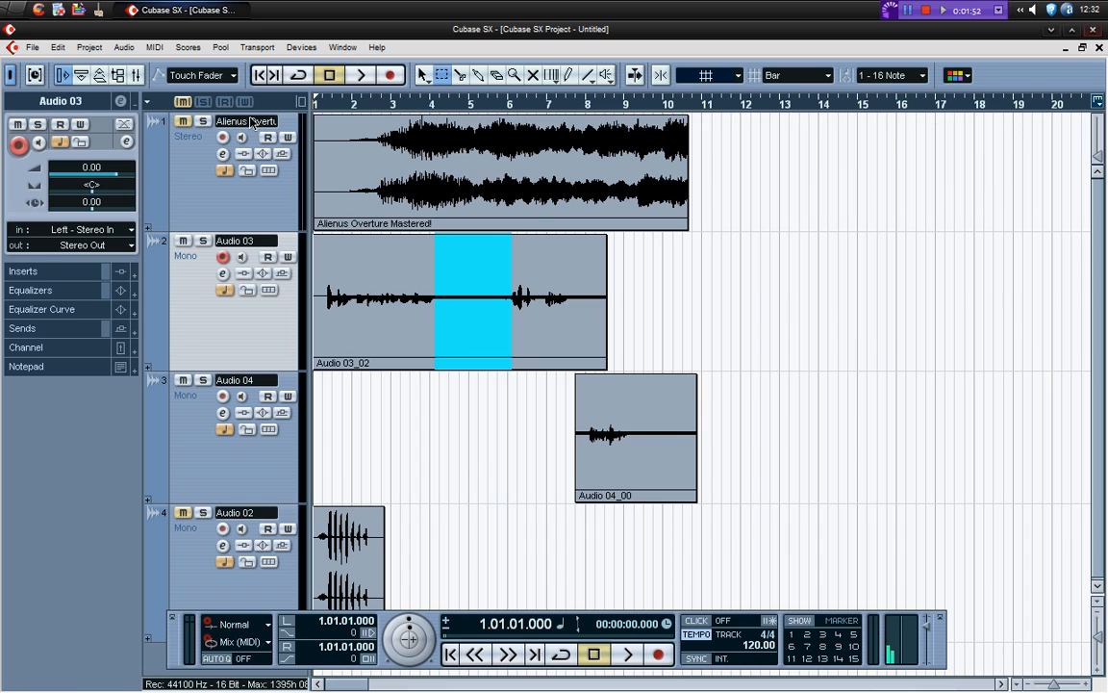
click(125, 47)
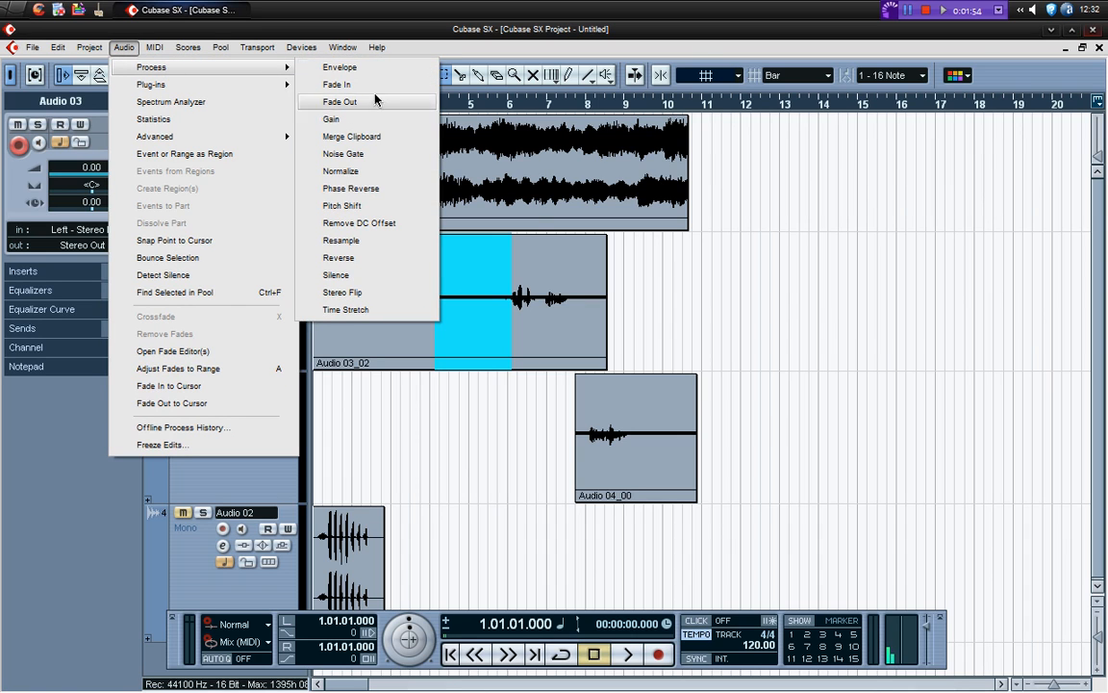
click(377, 278)
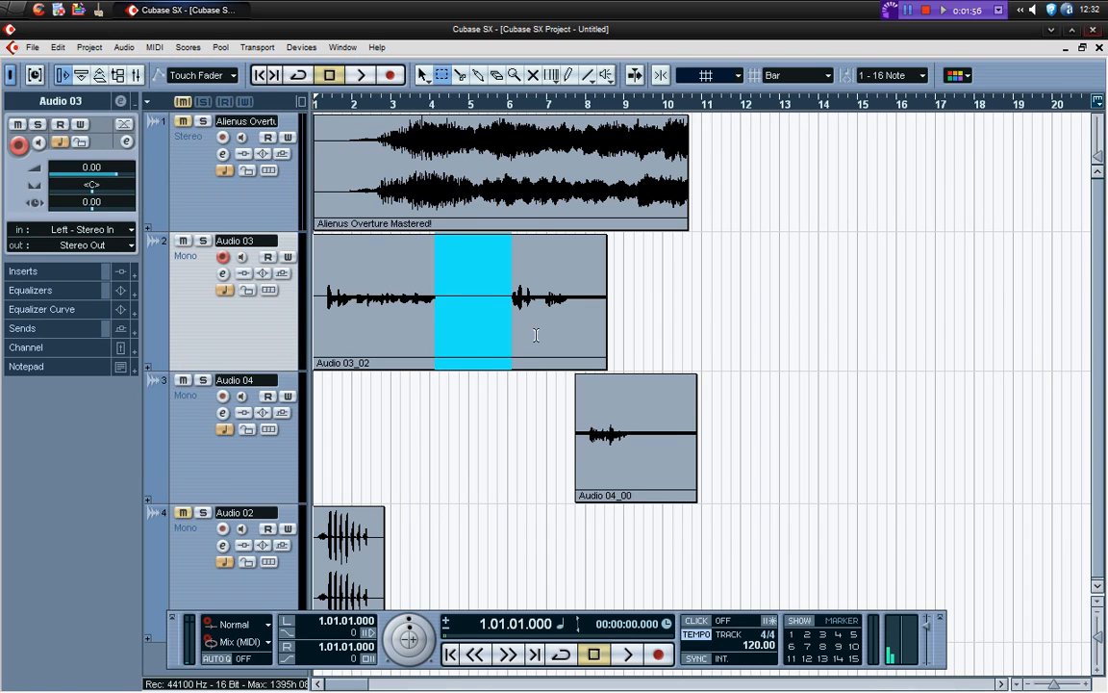
Apply Silence to the tail of Audio 03_02, from the end of the last voice passage to the clip's end
drag(568, 297, 609, 297)
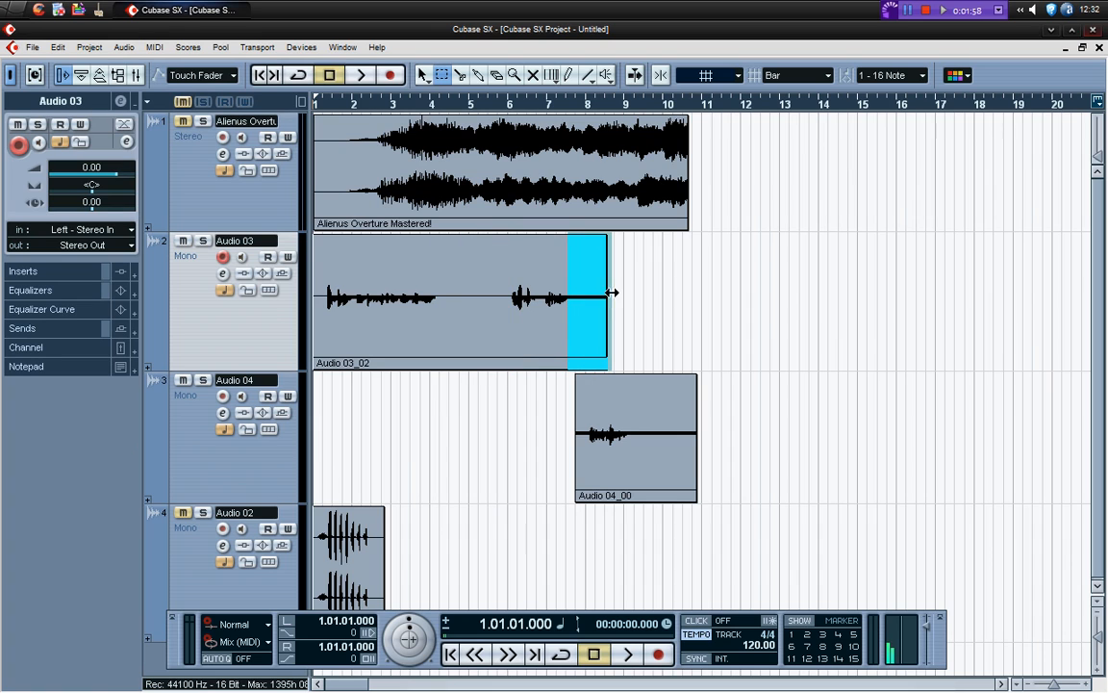
click(132, 50)
mouse_move(156, 67)
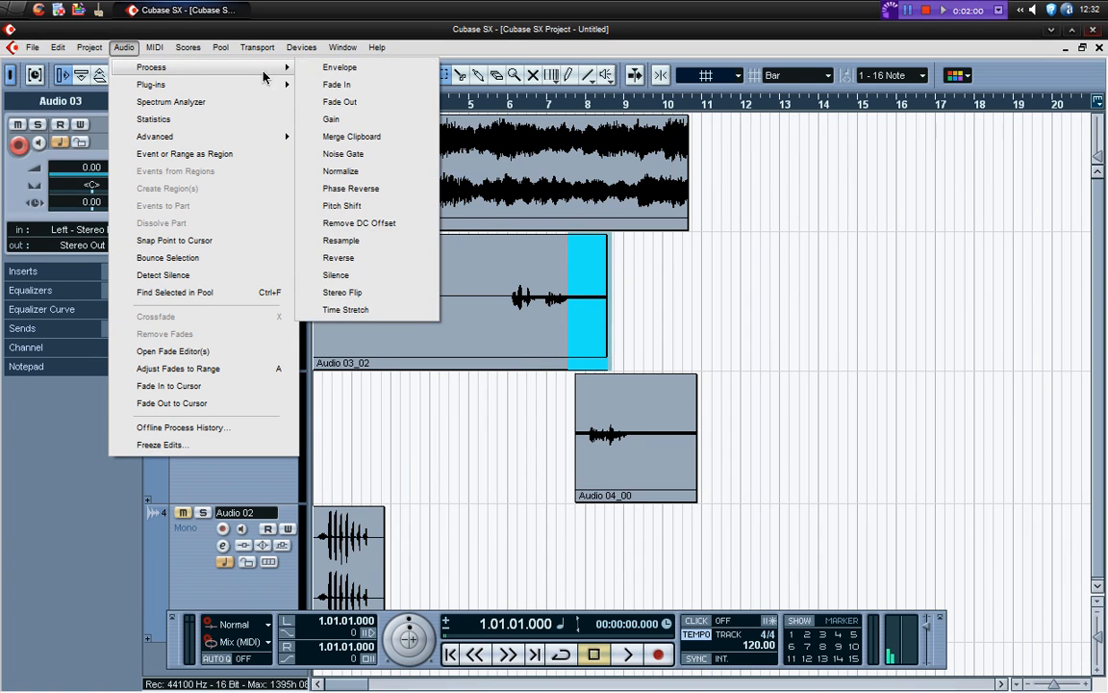
click(362, 274)
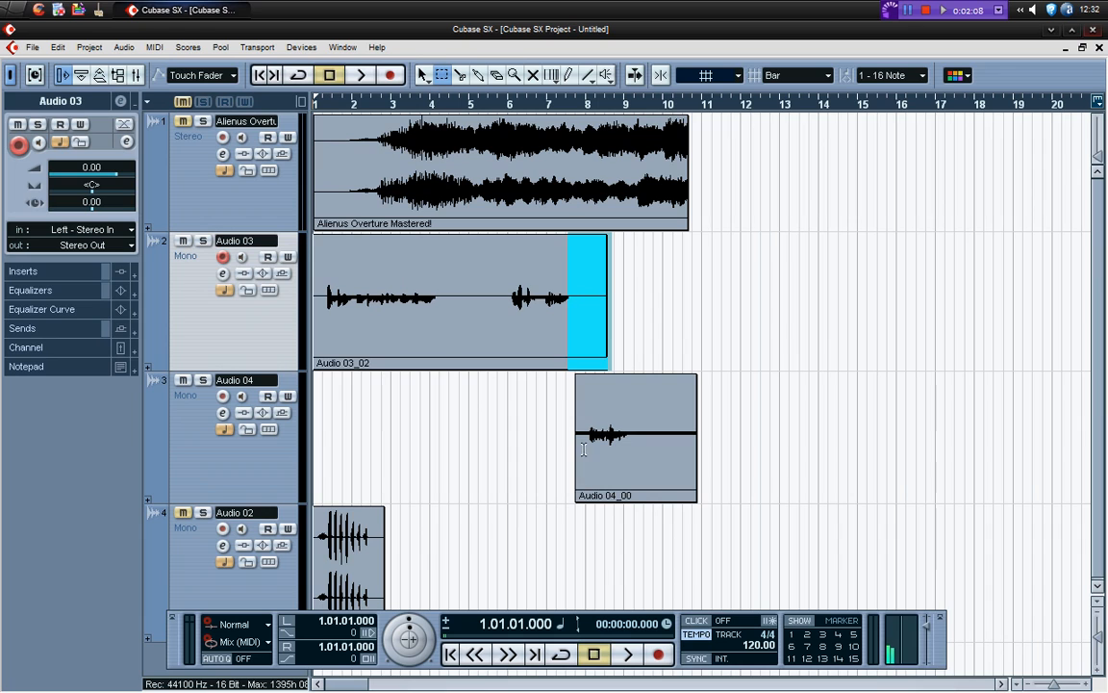
Apply Silence to the lead-in of the Audio 04_00 clip, up to where its voice passage begins
drag(589, 435, 571, 436)
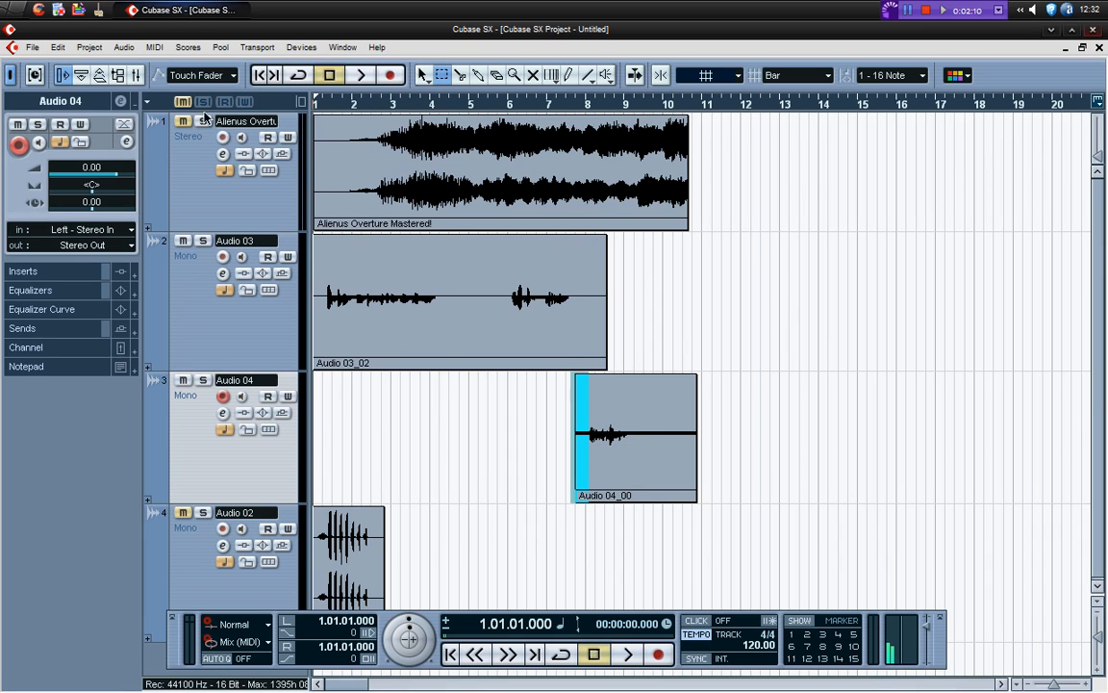
click(122, 49)
mouse_move(187, 67)
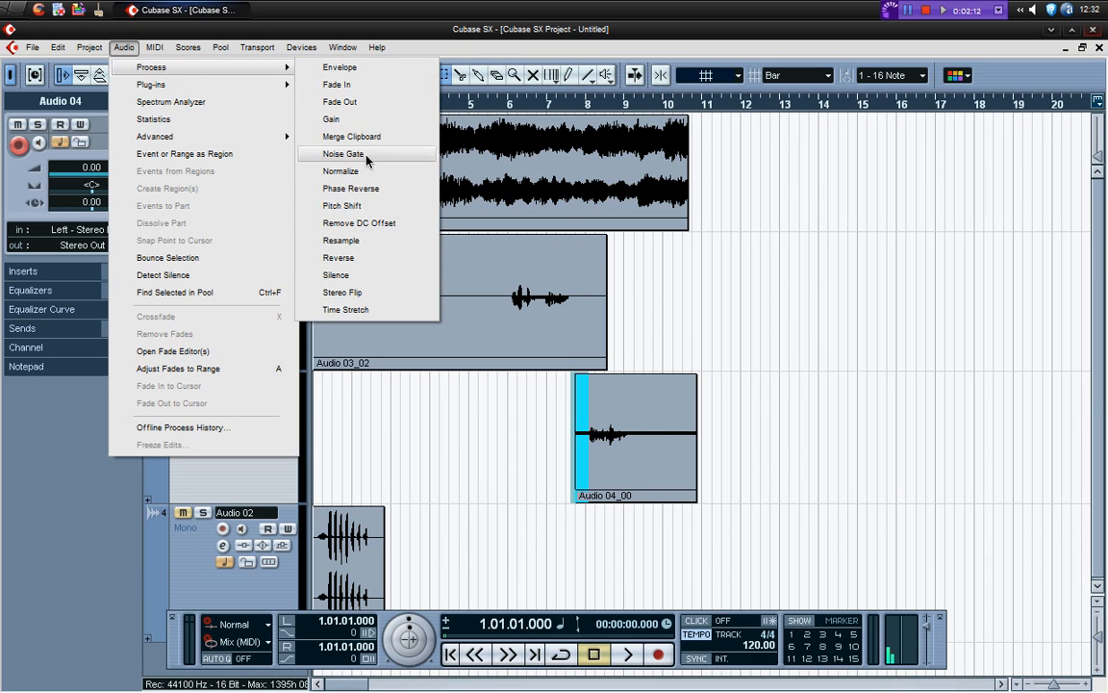
click(358, 278)
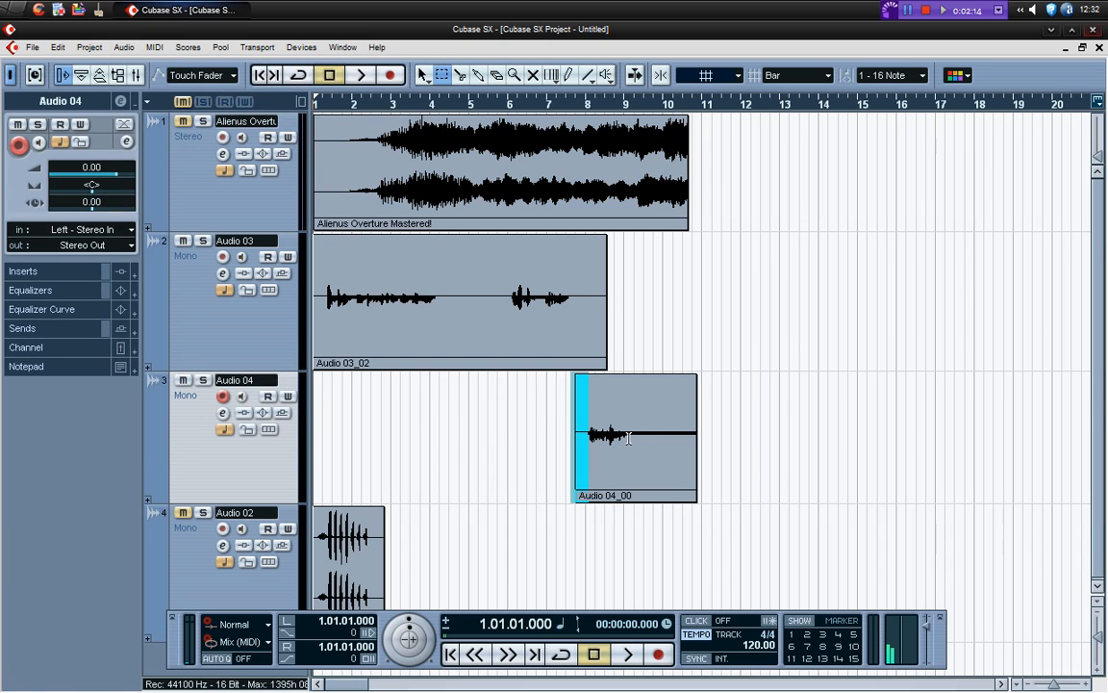
Apply Silence to the tail of Audio 04_00 after its voice passage, then clear the range selection
drag(630, 434, 697, 431)
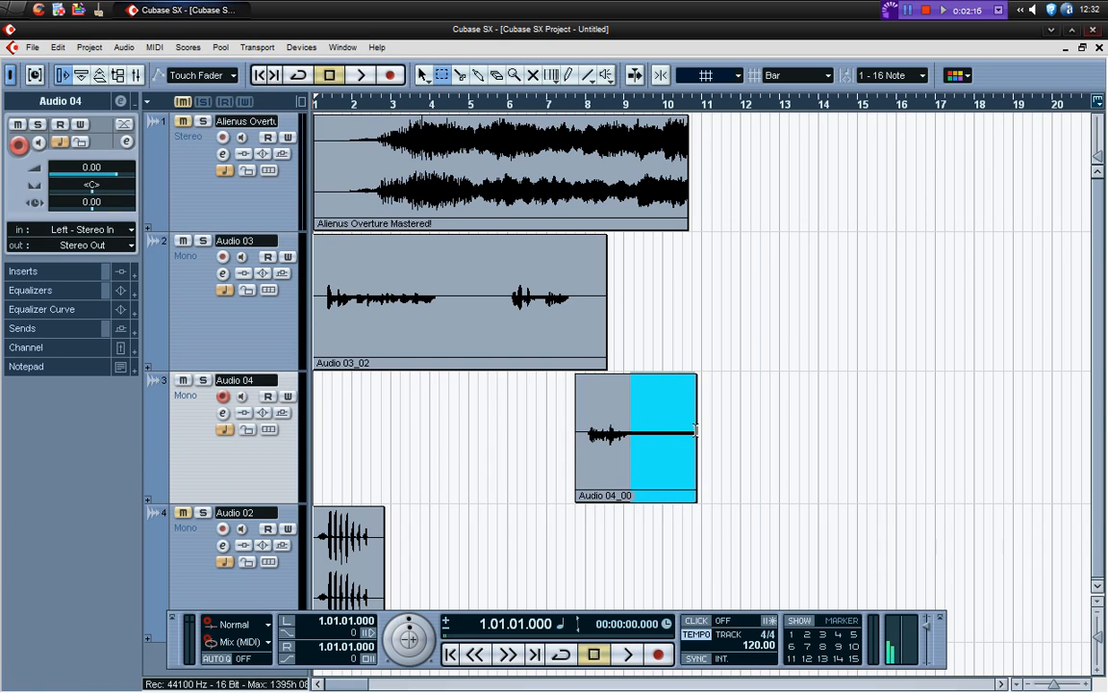
click(123, 47)
mouse_move(212, 67)
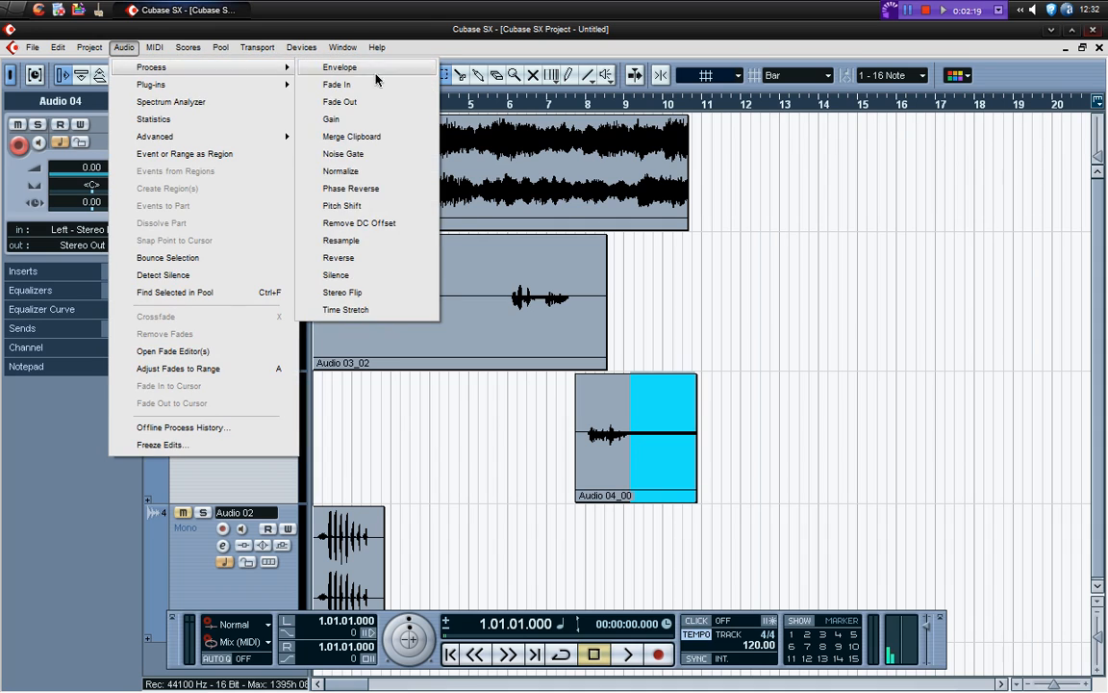
click(358, 274)
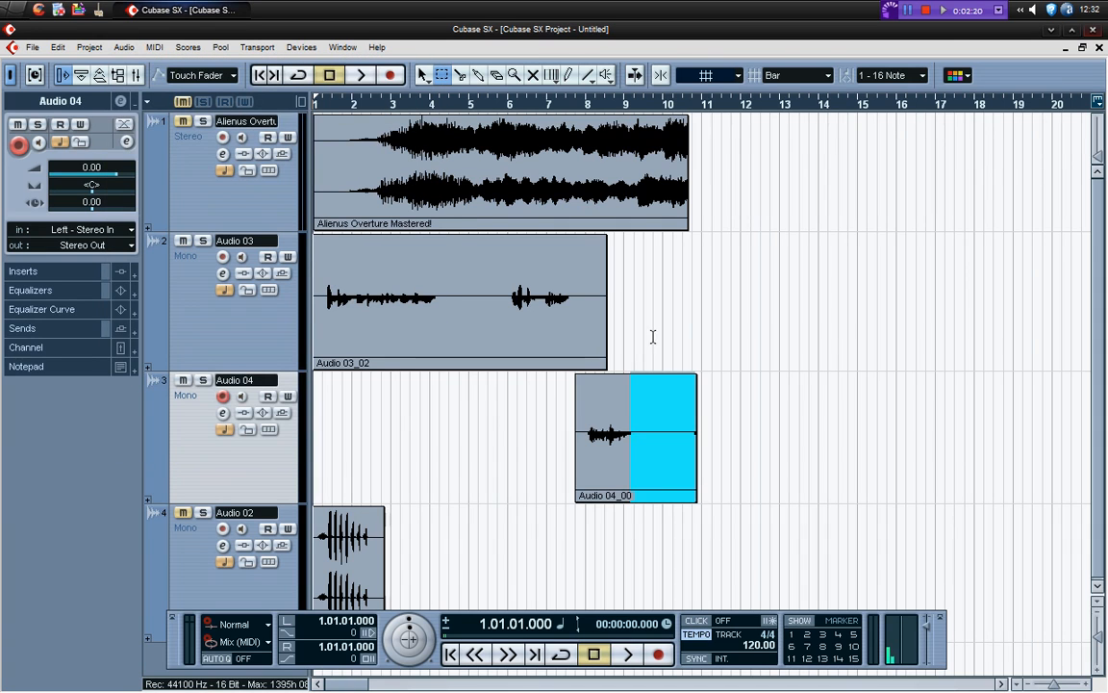
click(739, 433)
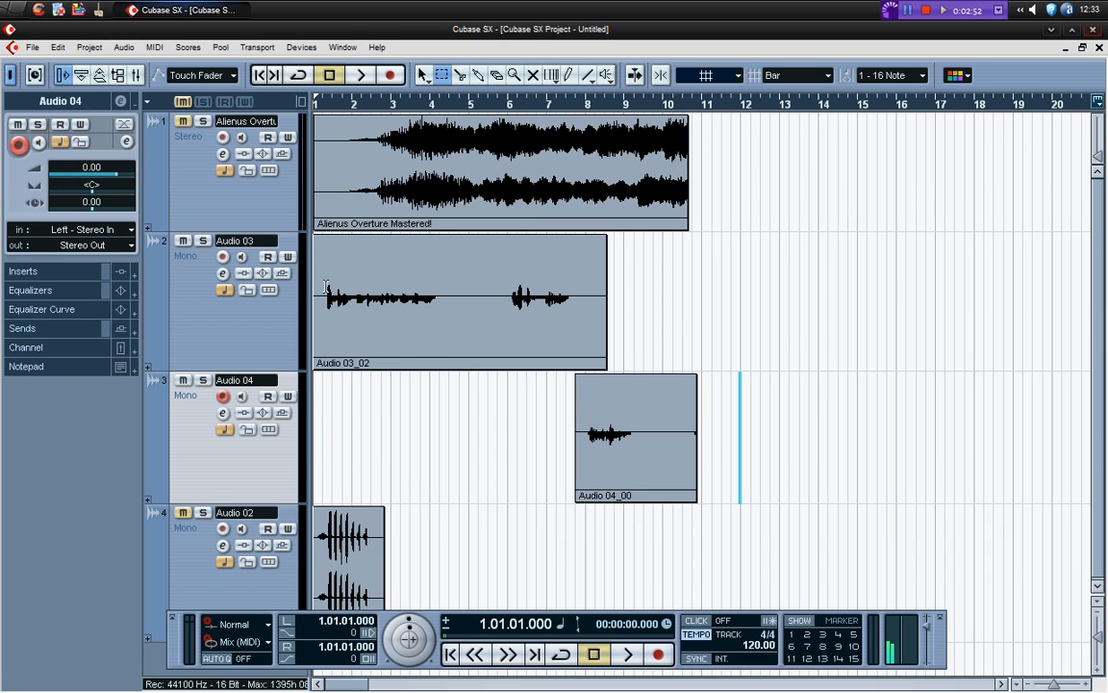
Normalize the range of Audio 03_02 spanning both voice passages to a maximum of -3.00 dB
drag(326, 299, 571, 318)
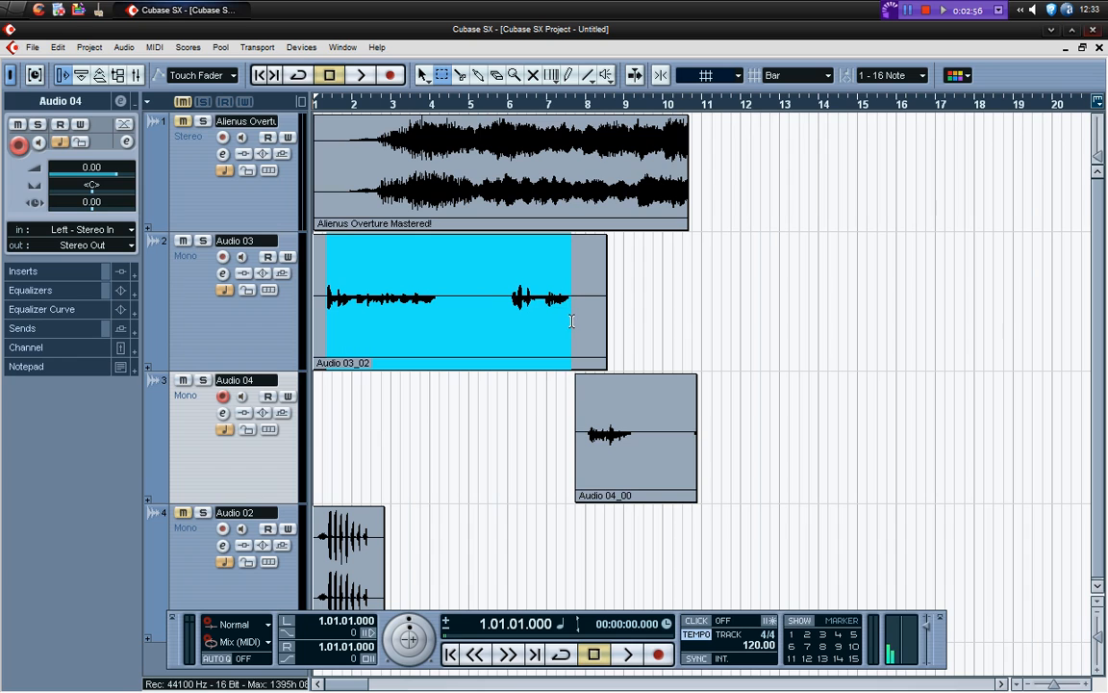
click(124, 49)
mouse_move(152, 68)
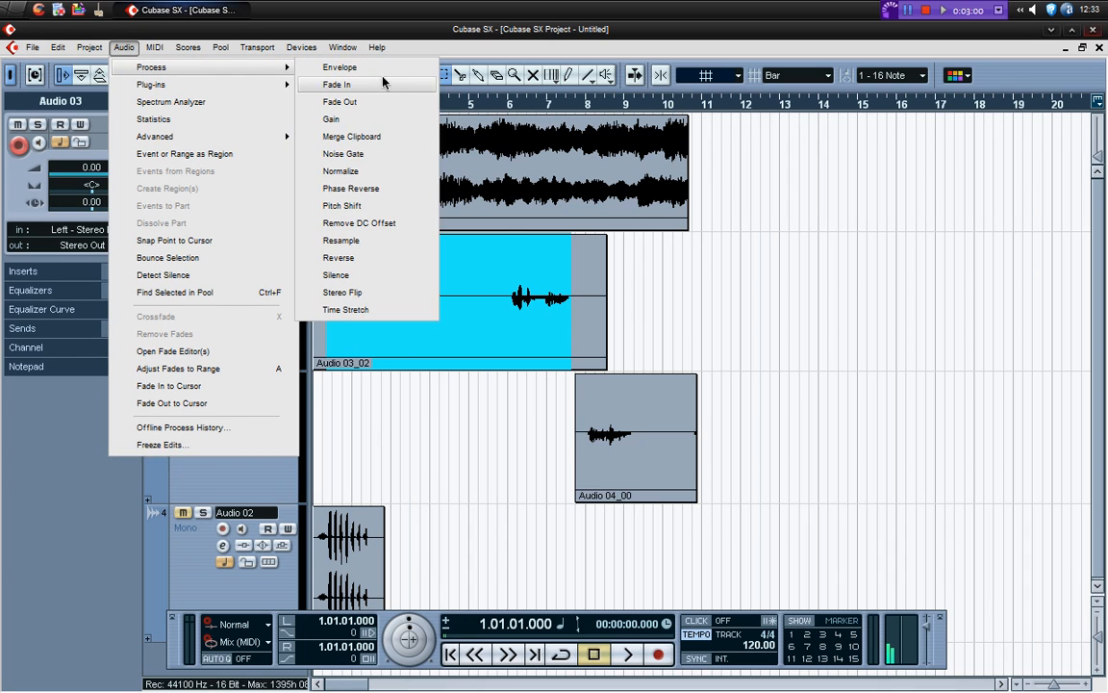
click(370, 179)
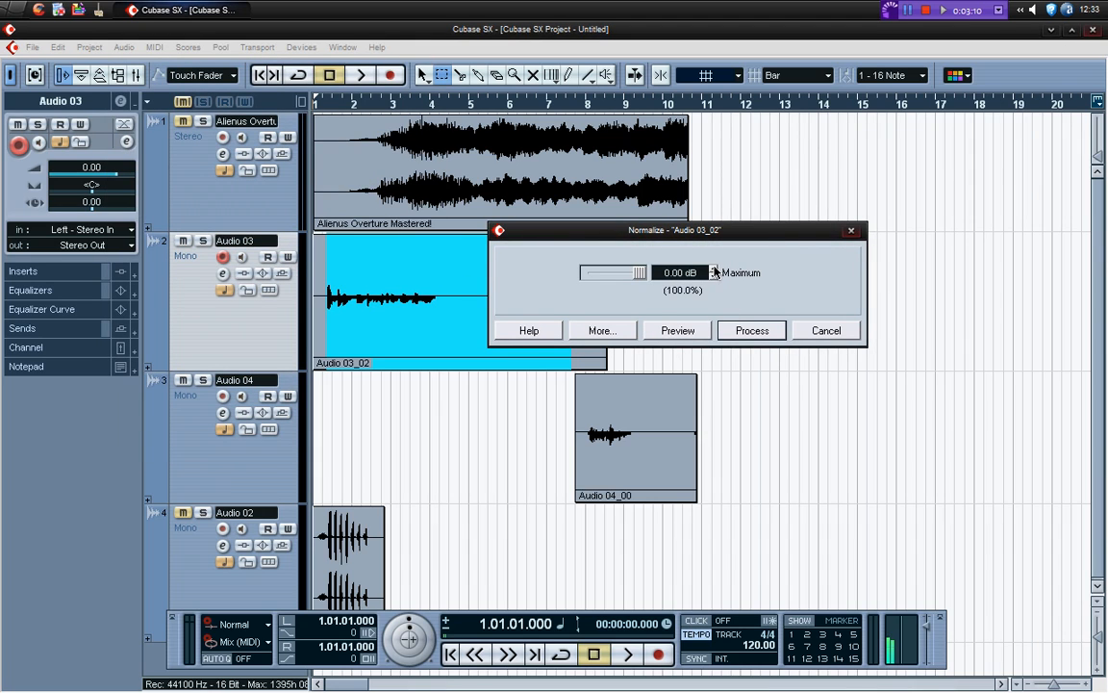
click(714, 273)
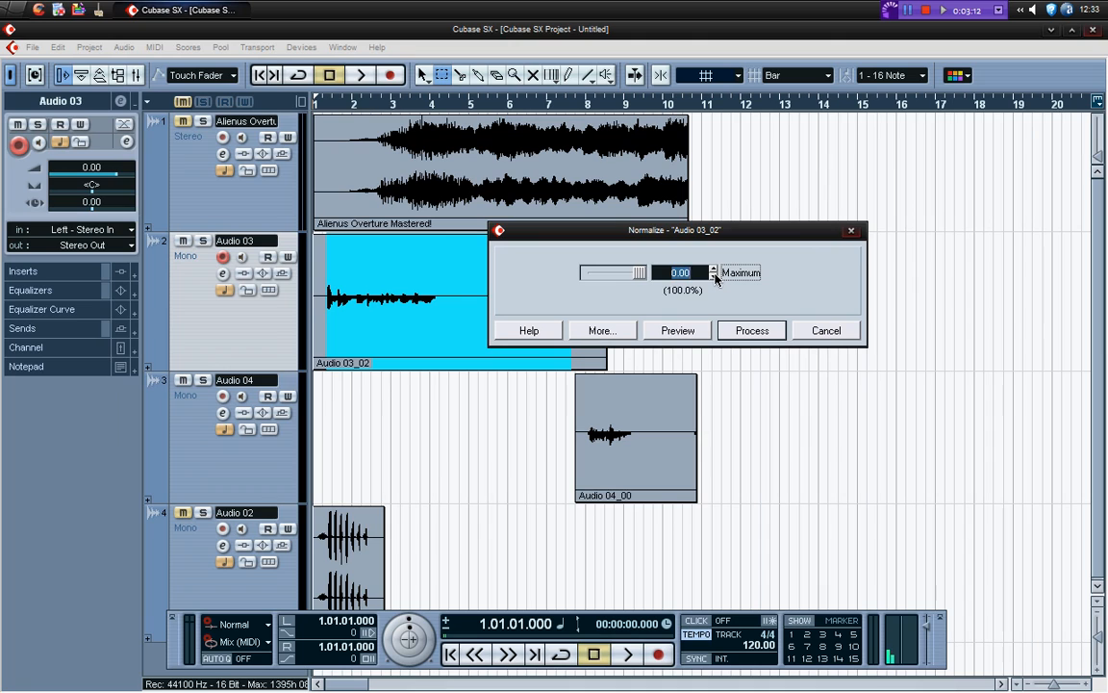
click(714, 277)
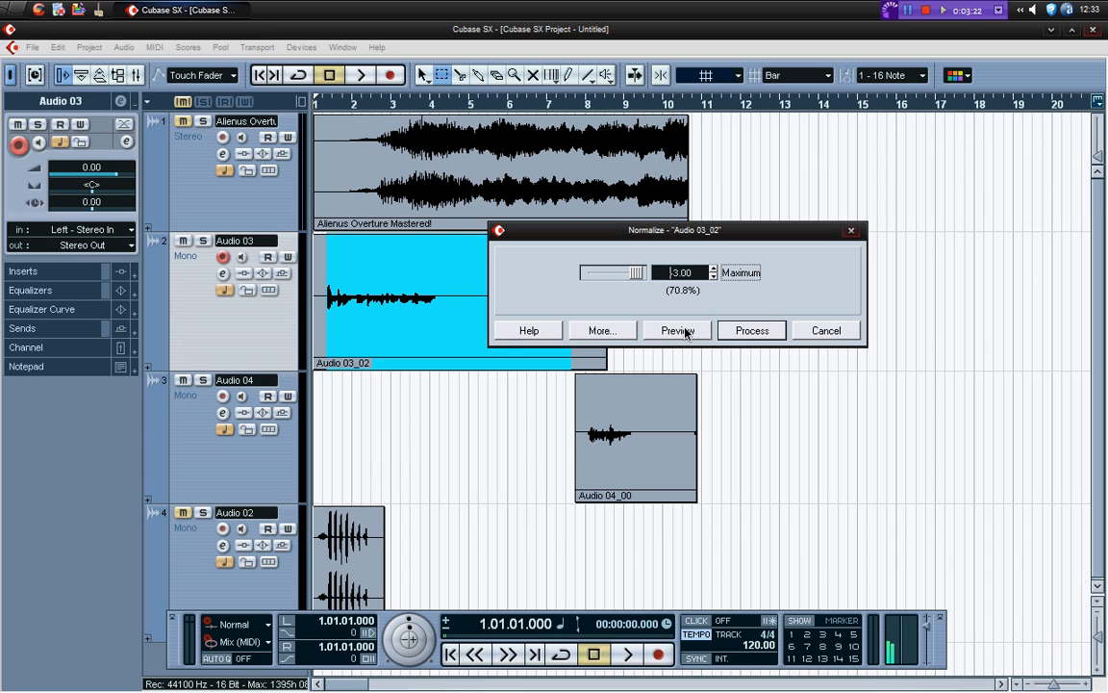
click(746, 331)
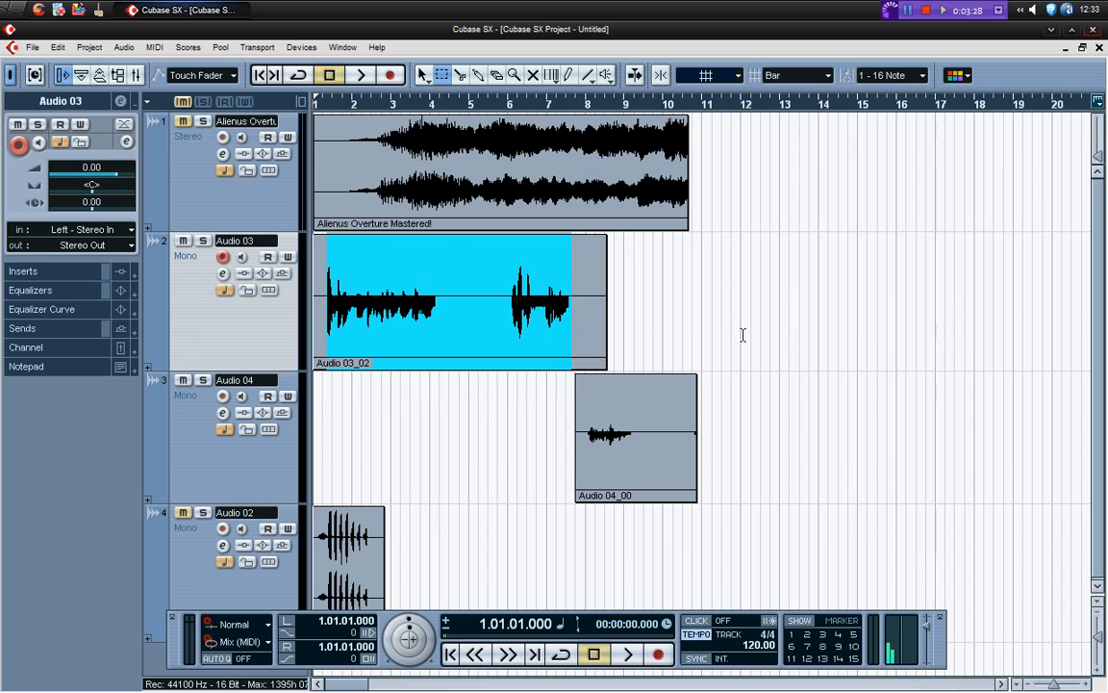
click(460, 390)
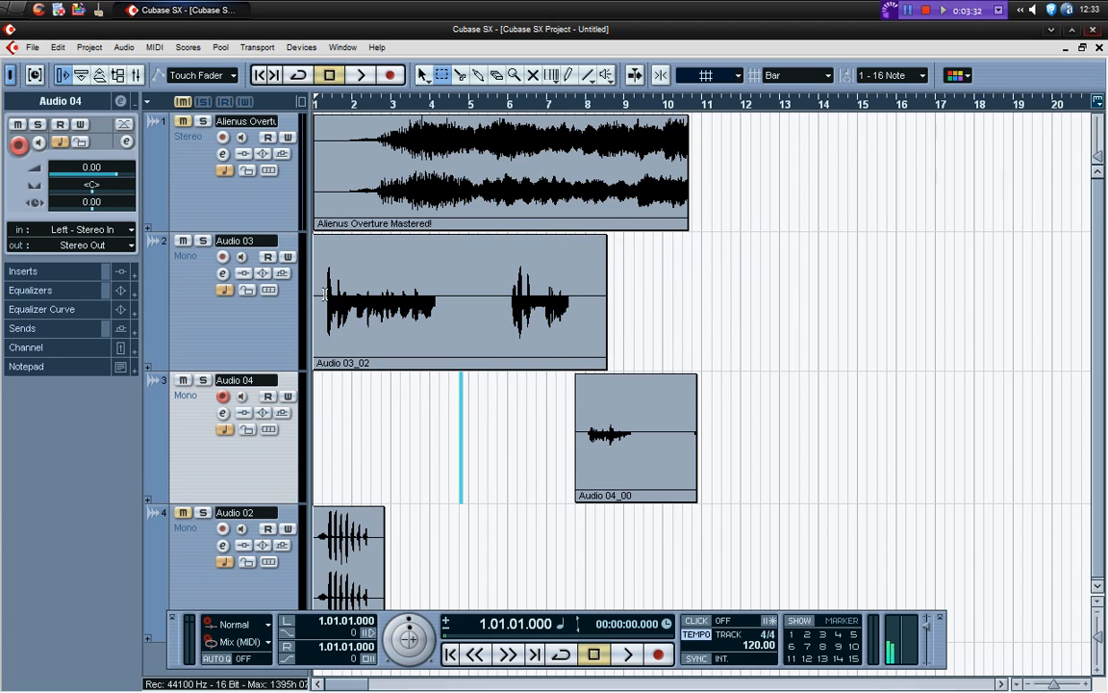
Select the Audio 03_02 clip as an object and play the project through its first voice passage to check the level
click(326, 296)
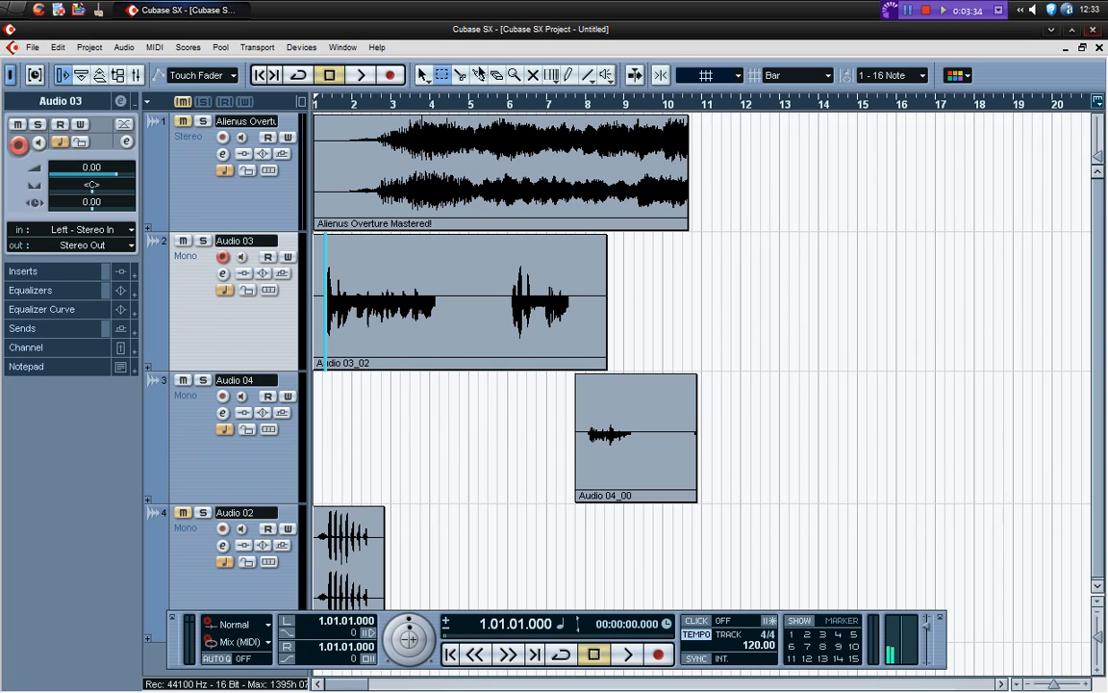
click(332, 294)
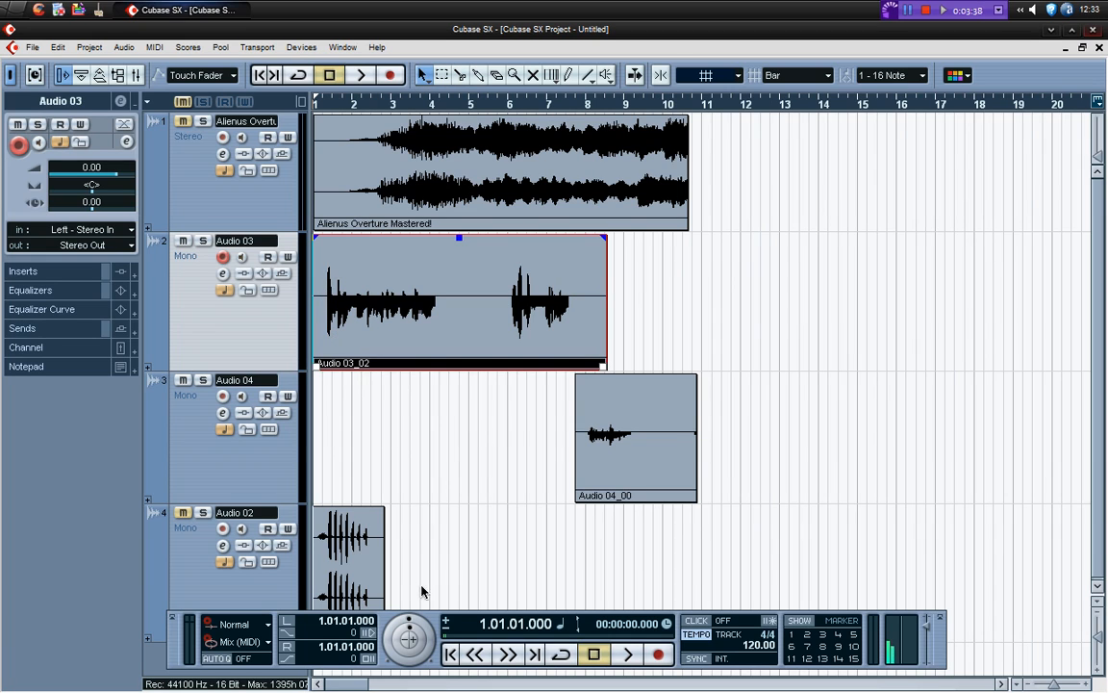
key(space)
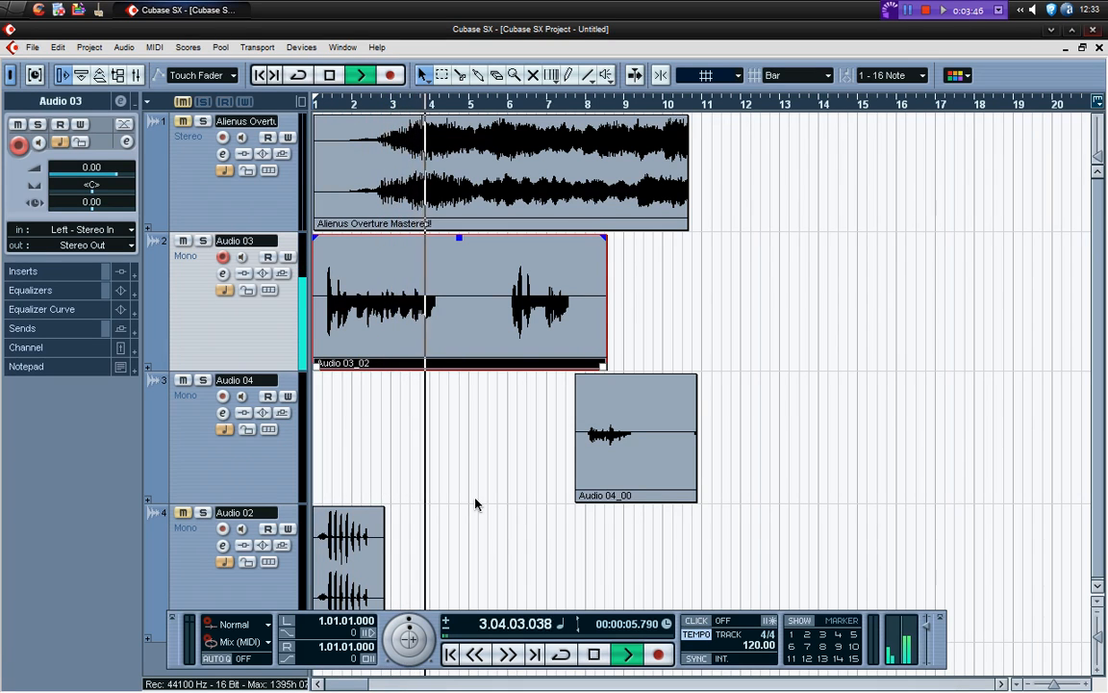
key(space)
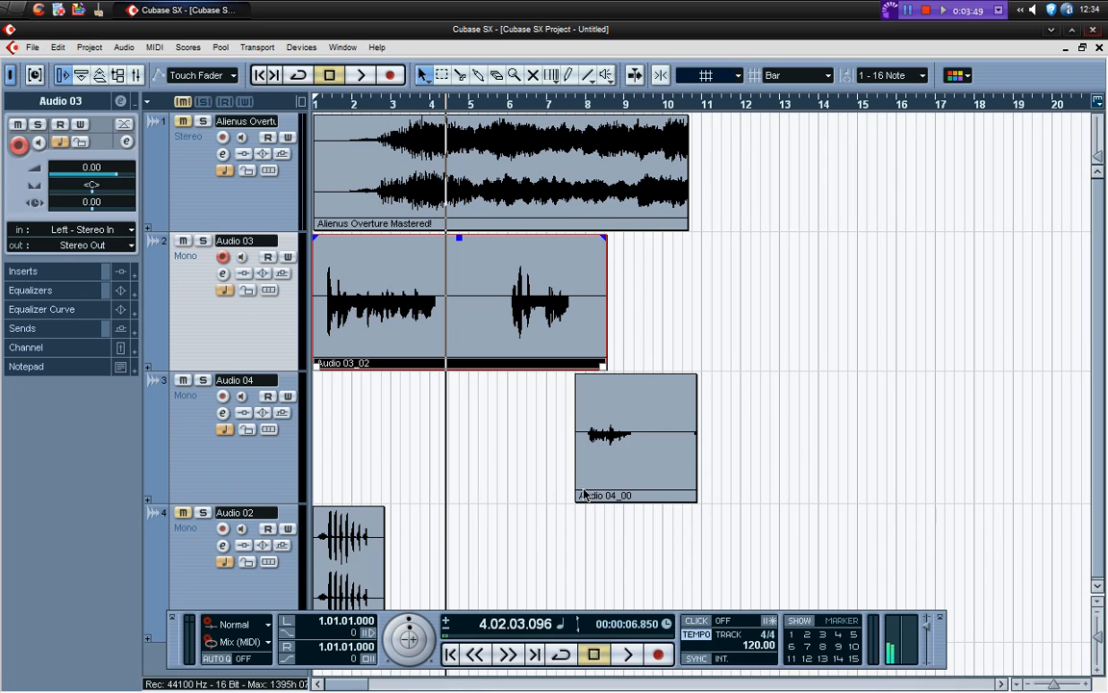
Normalize the voice passage in the Audio 04_00 clip to a maximum of -3.00 dB
click(590, 436)
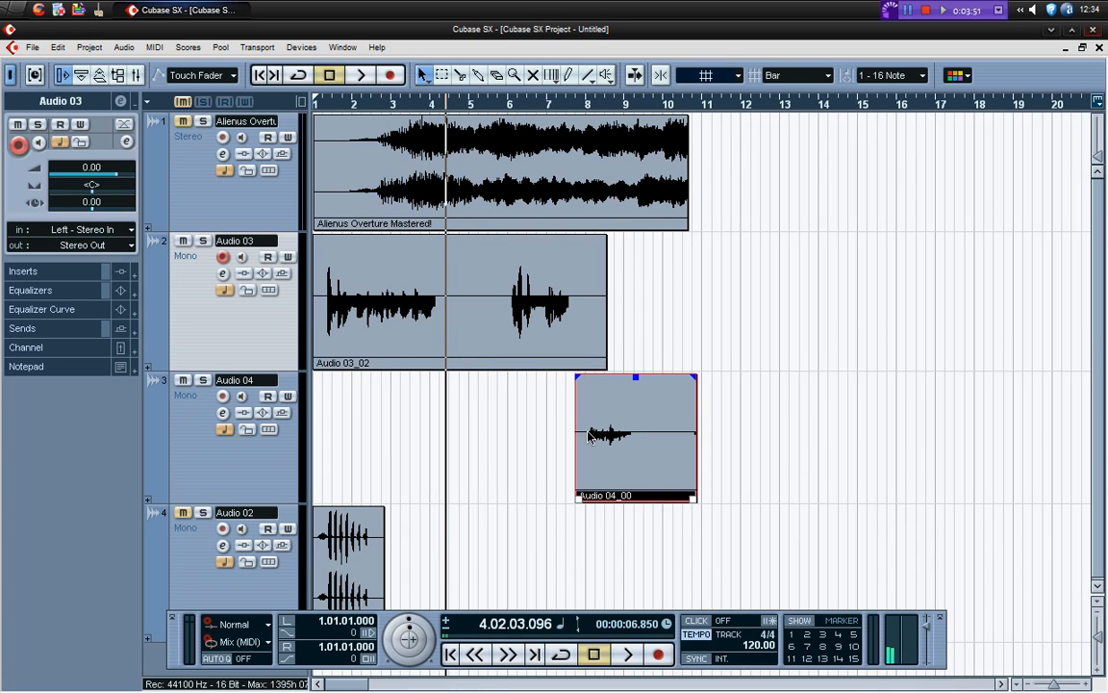
click(446, 75)
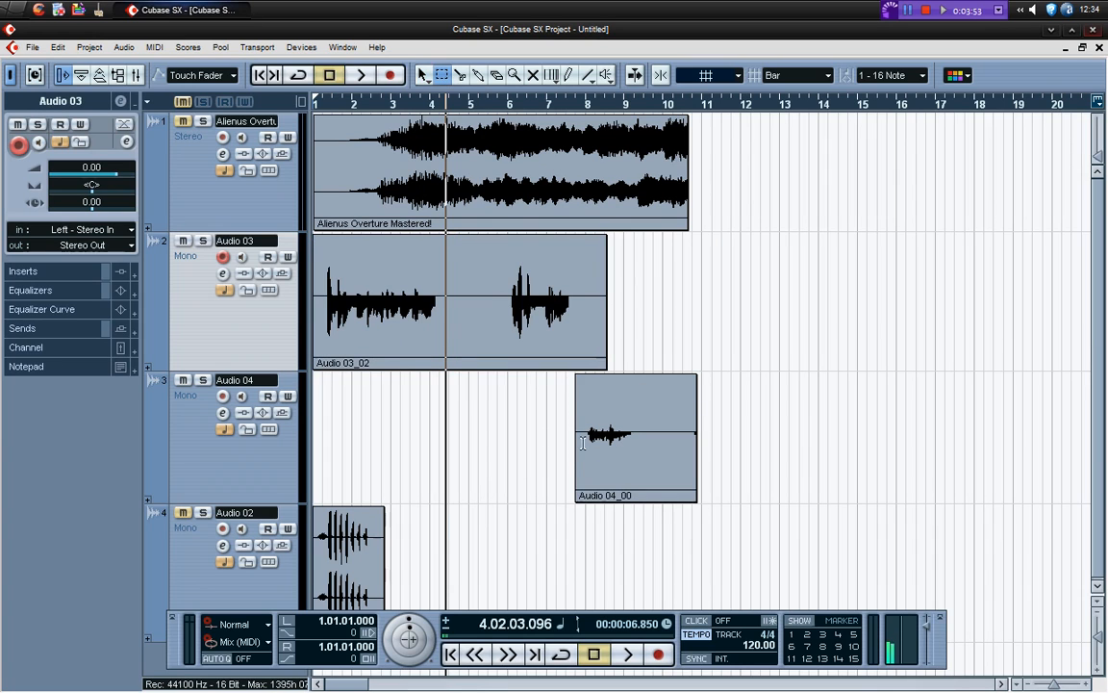
drag(585, 438, 635, 438)
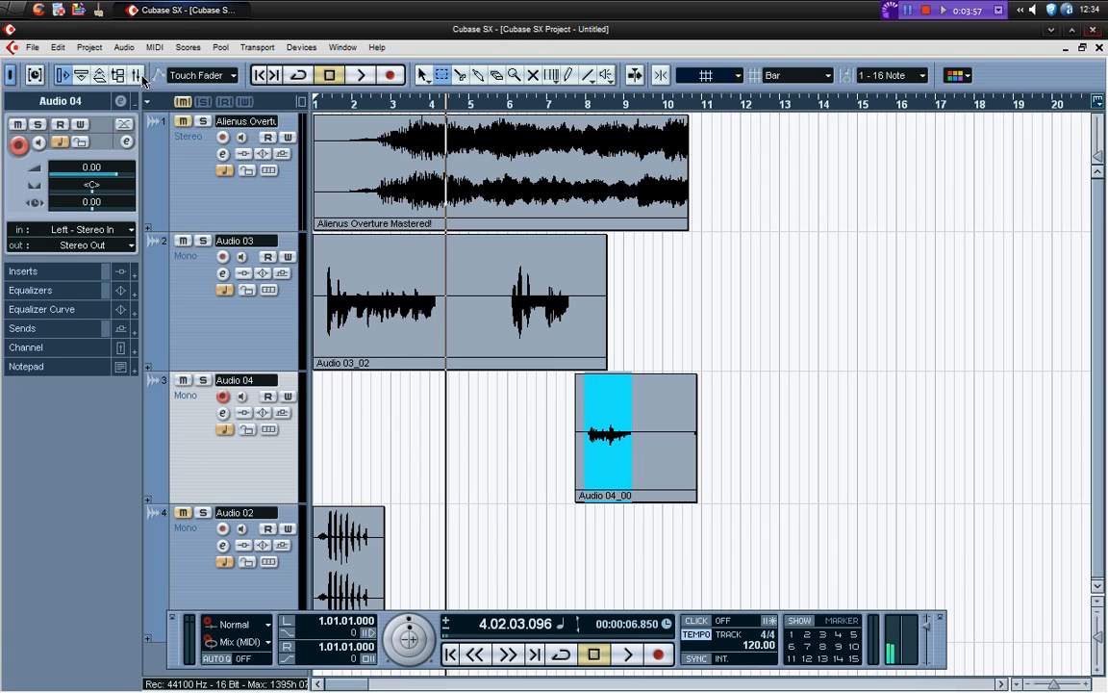
click(123, 46)
mouse_move(233, 70)
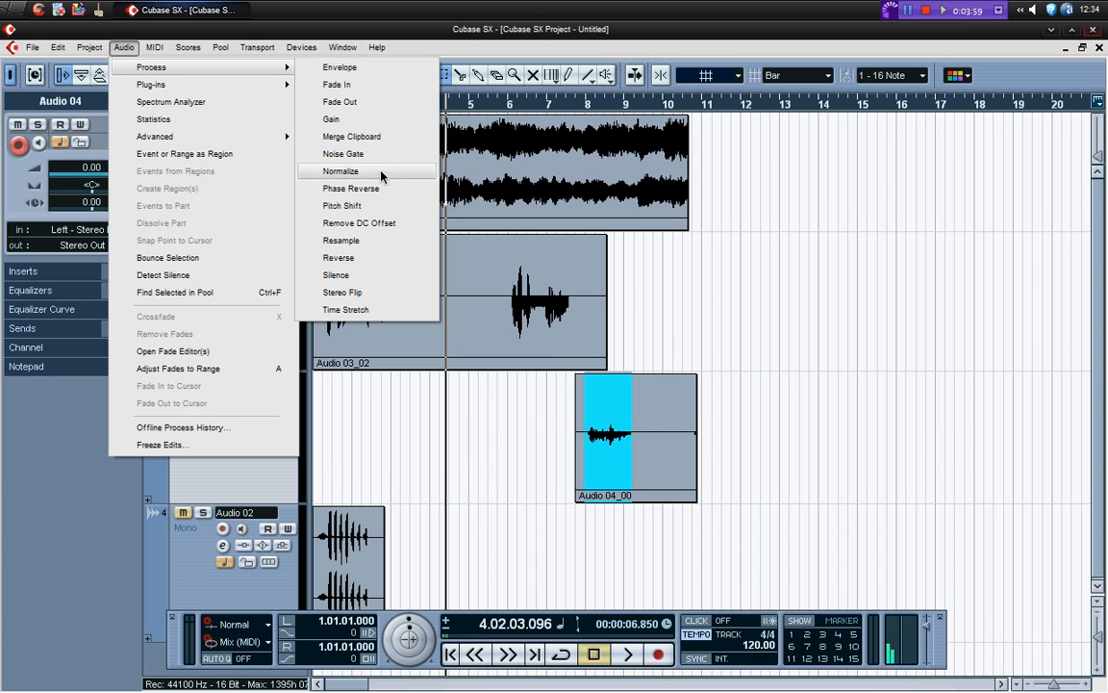
click(342, 160)
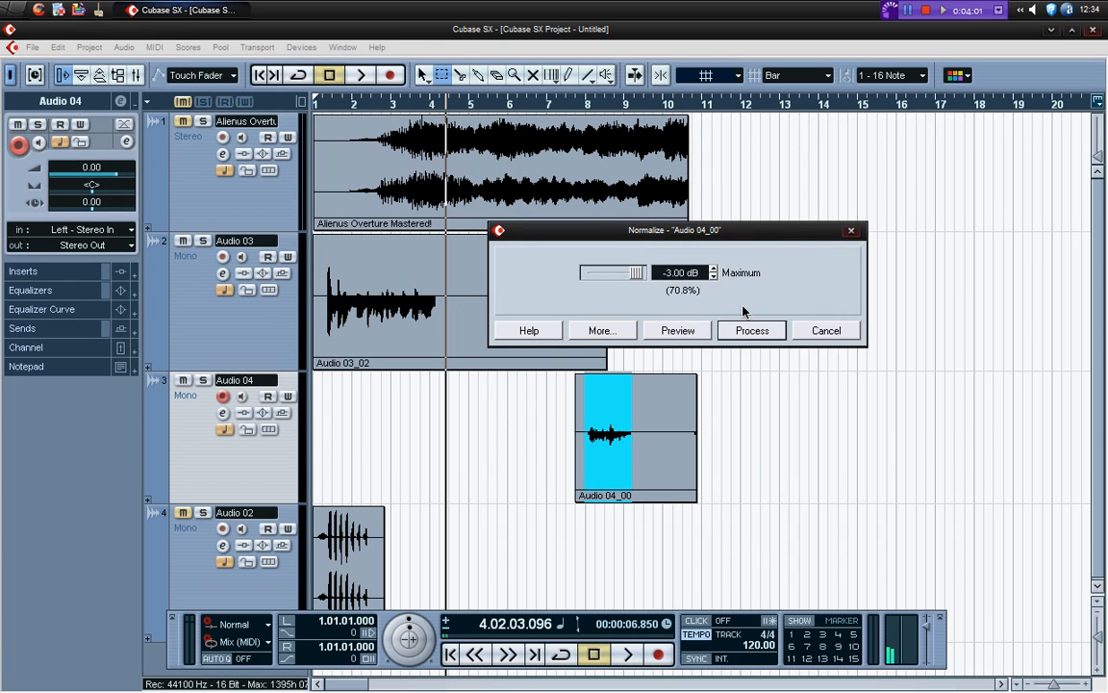
click(775, 329)
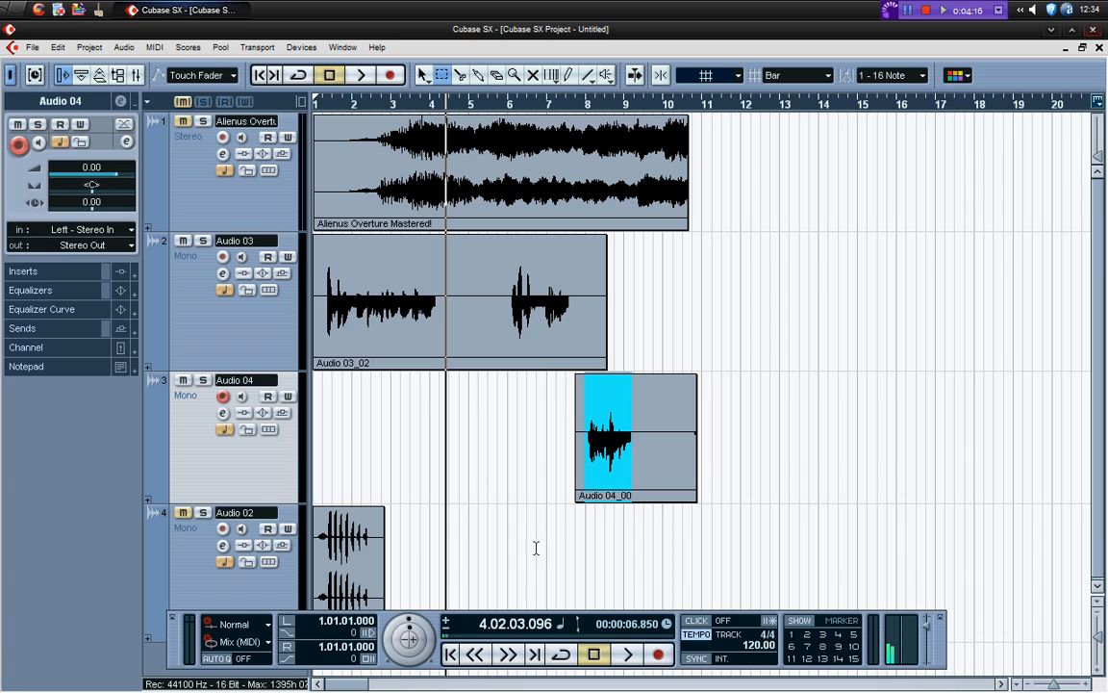
Move the Audio 03_02 clip to just after bar 10, Audio 04_00 to just after bar 17, and the Audio 02 clip to just before bar 14
click(424, 76)
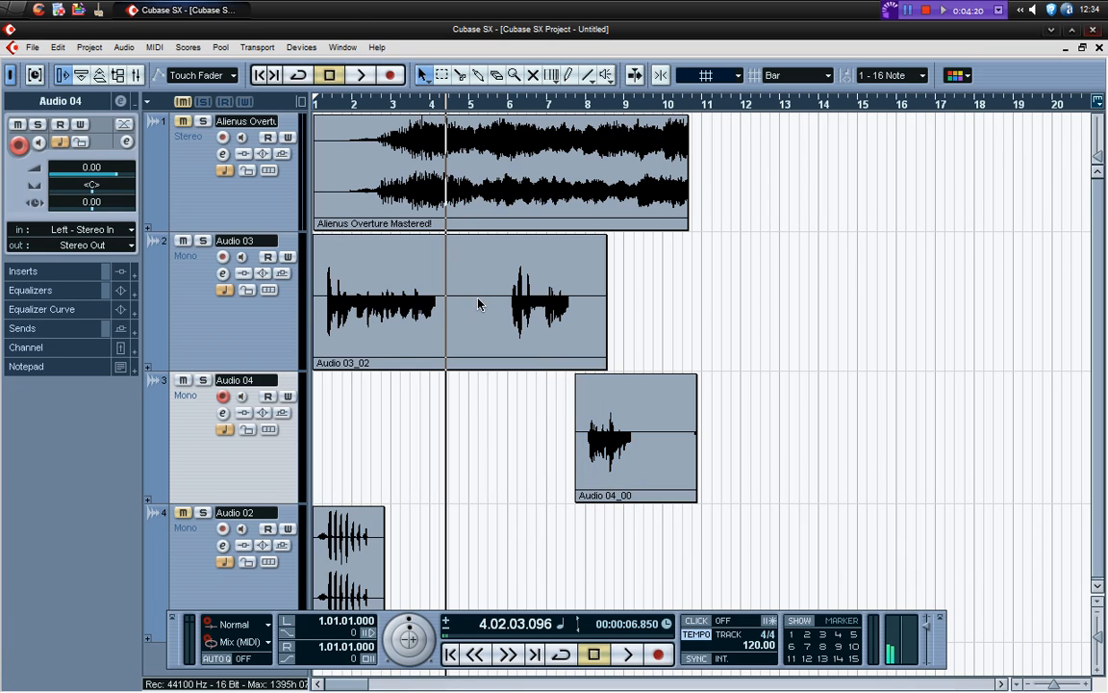
drag(475, 299, 845, 307)
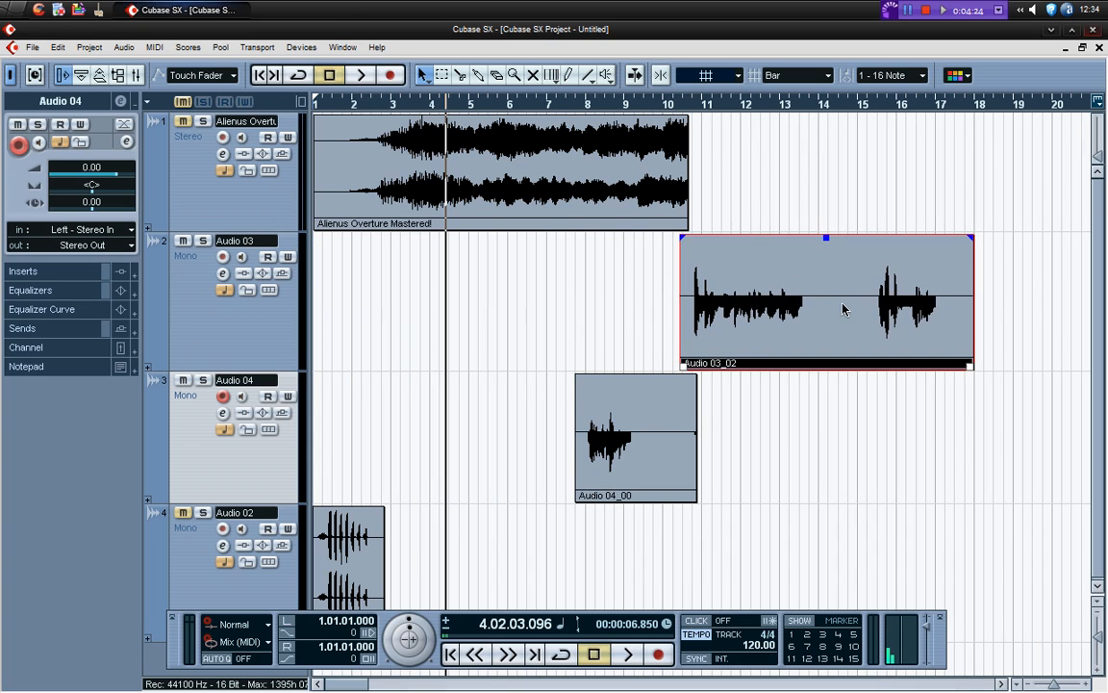
drag(614, 467, 1045, 443)
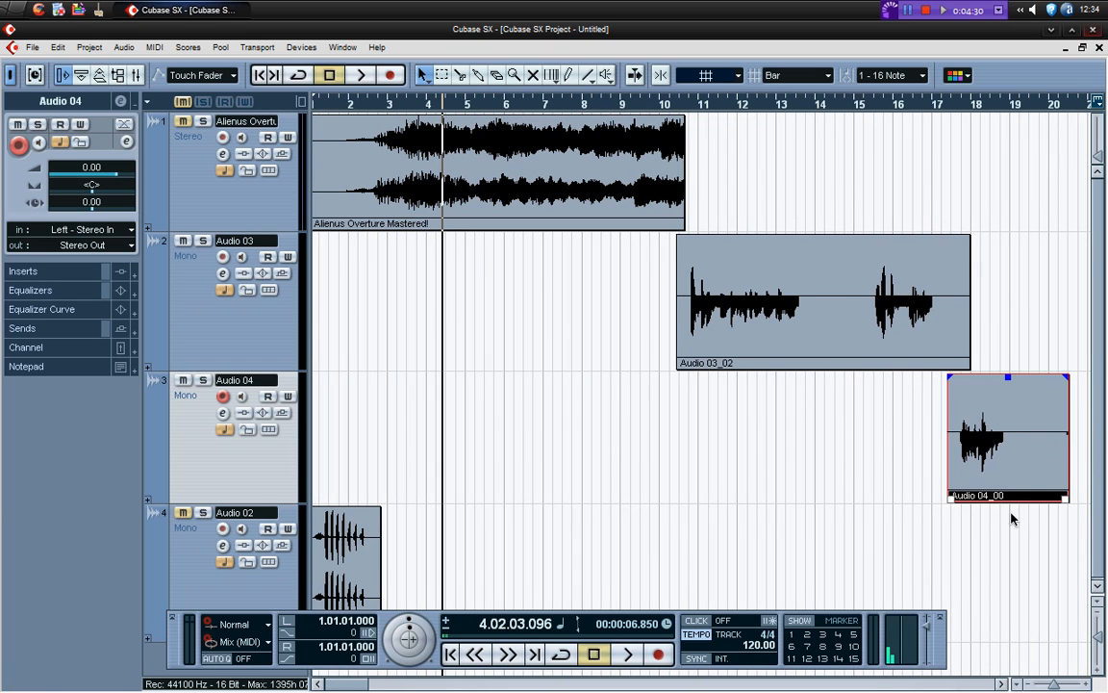
drag(367, 563, 862, 548)
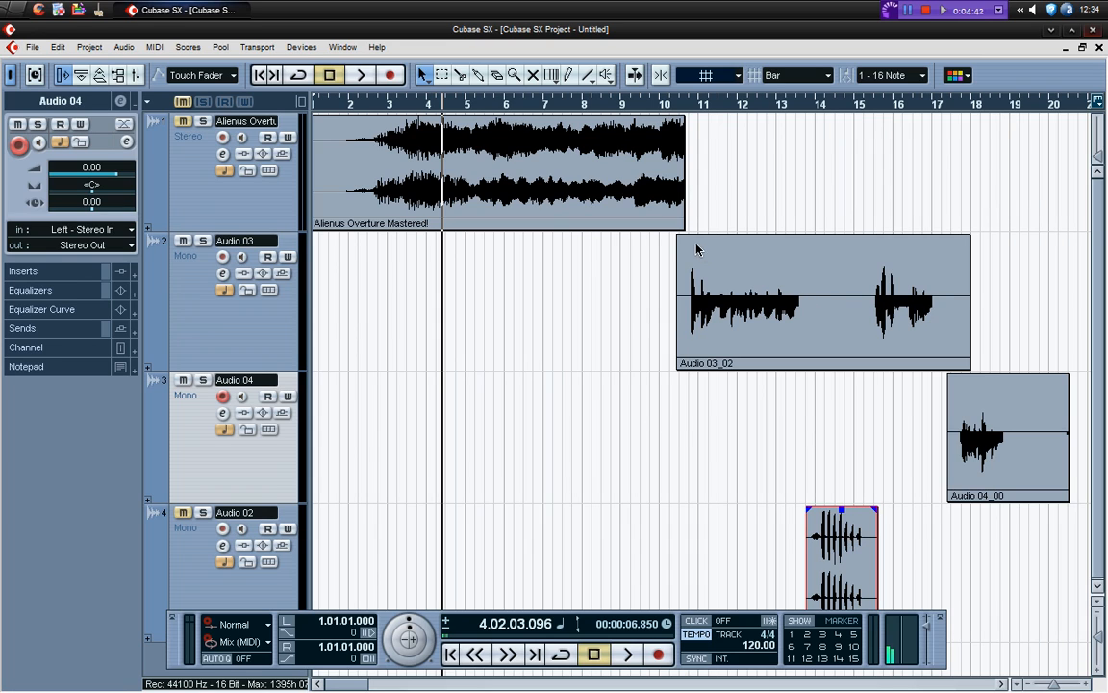
Solo the Alienus Overture Mastered! music track
click(203, 121)
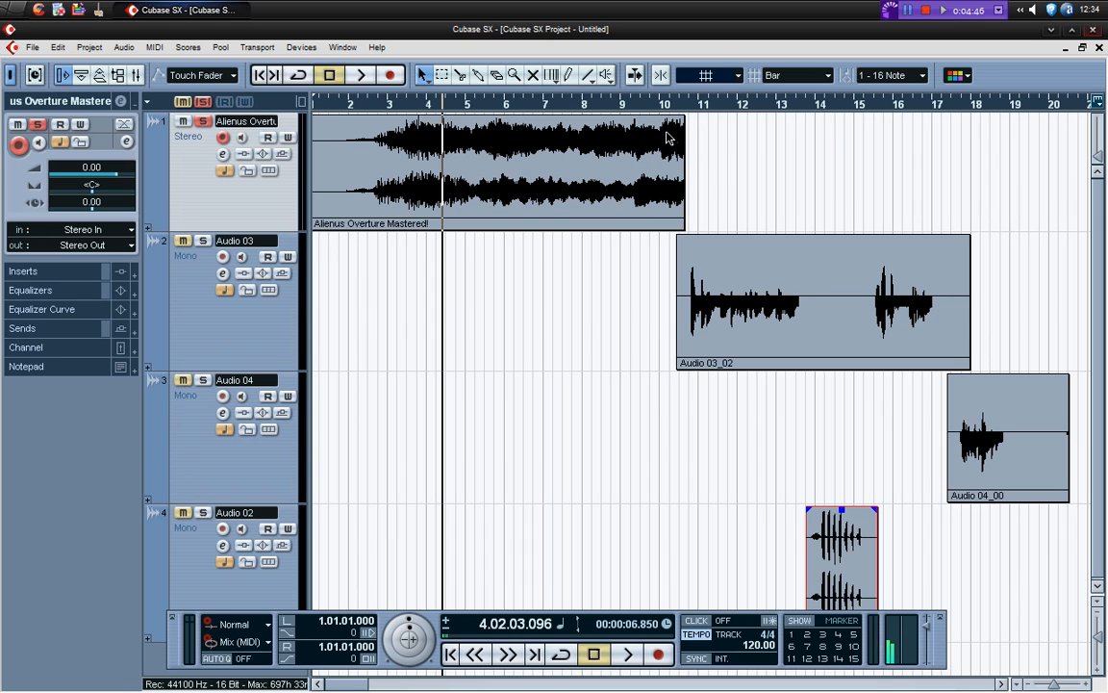
right_click(686, 157)
key(Escape)
Apply a Fade Out with an inward-bowed curve to the end of the Alienus Overture clip from just before bar 10, then clear the range
click(443, 76)
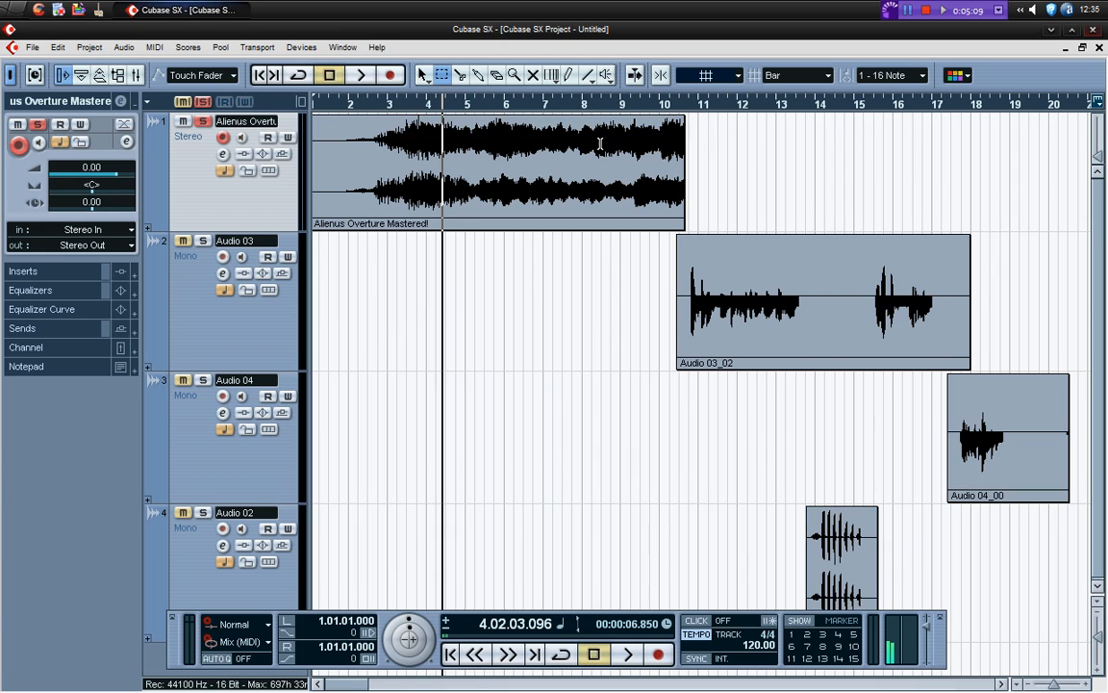
drag(655, 144, 699, 145)
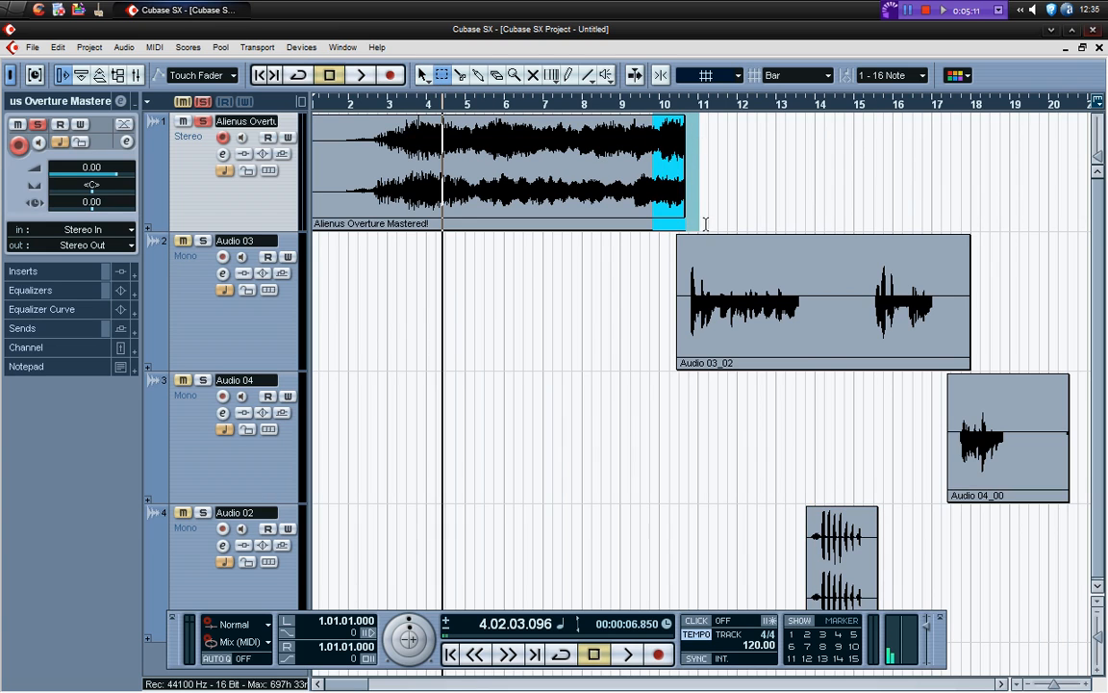
click(128, 49)
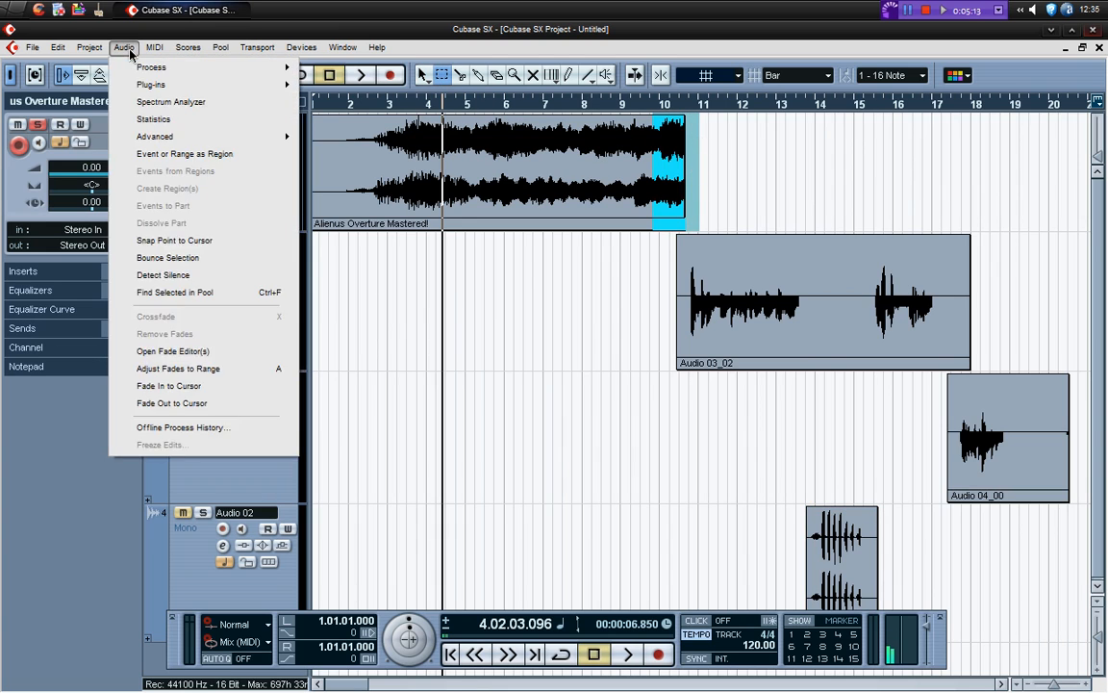
mouse_move(145, 66)
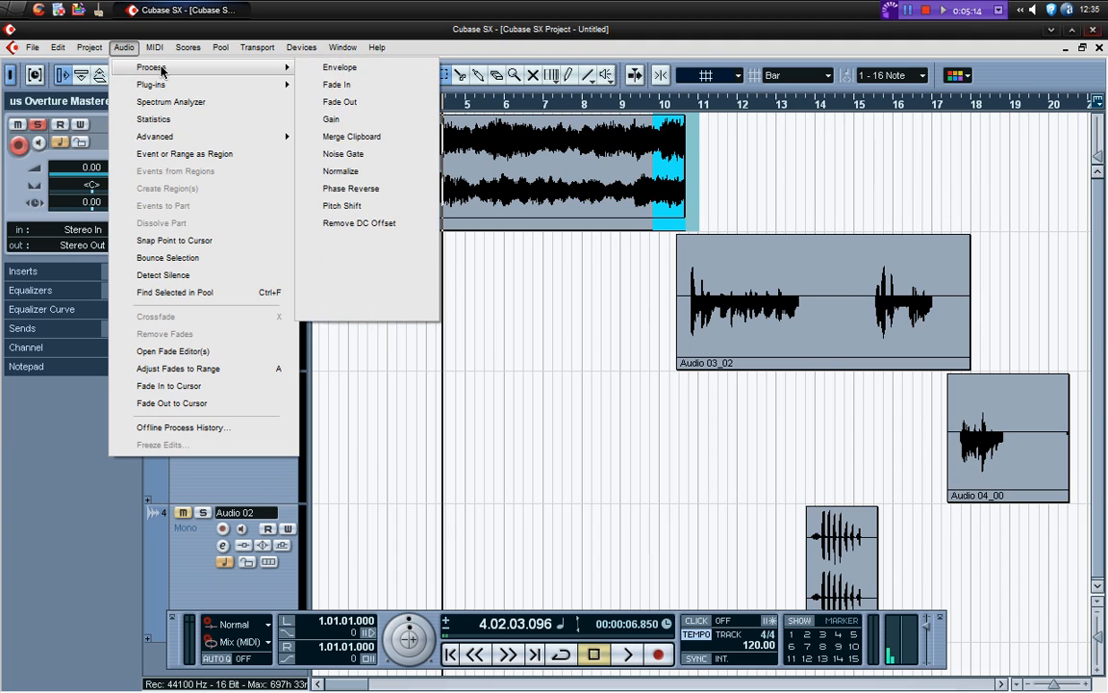
click(363, 102)
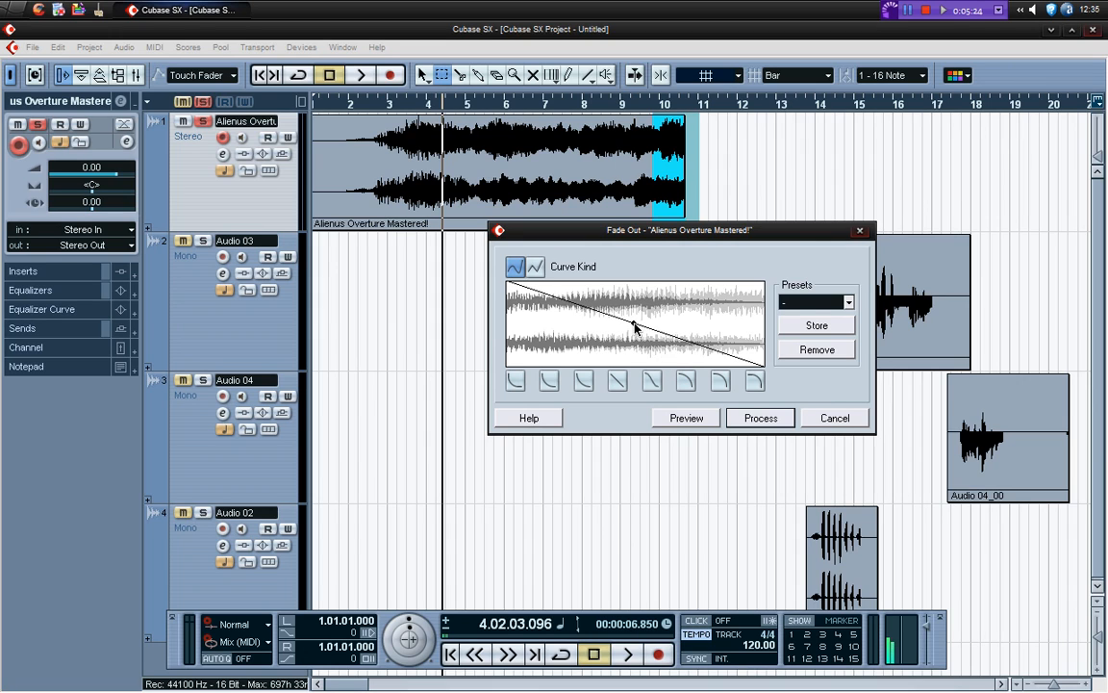
drag(633, 324, 629, 354)
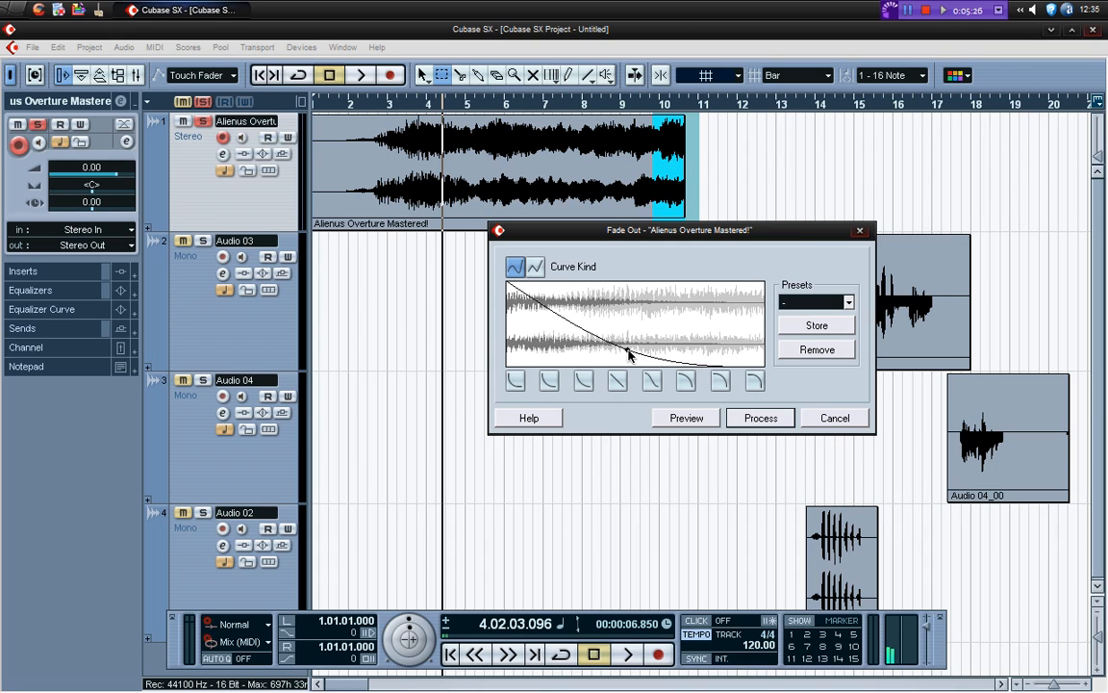
click(772, 419)
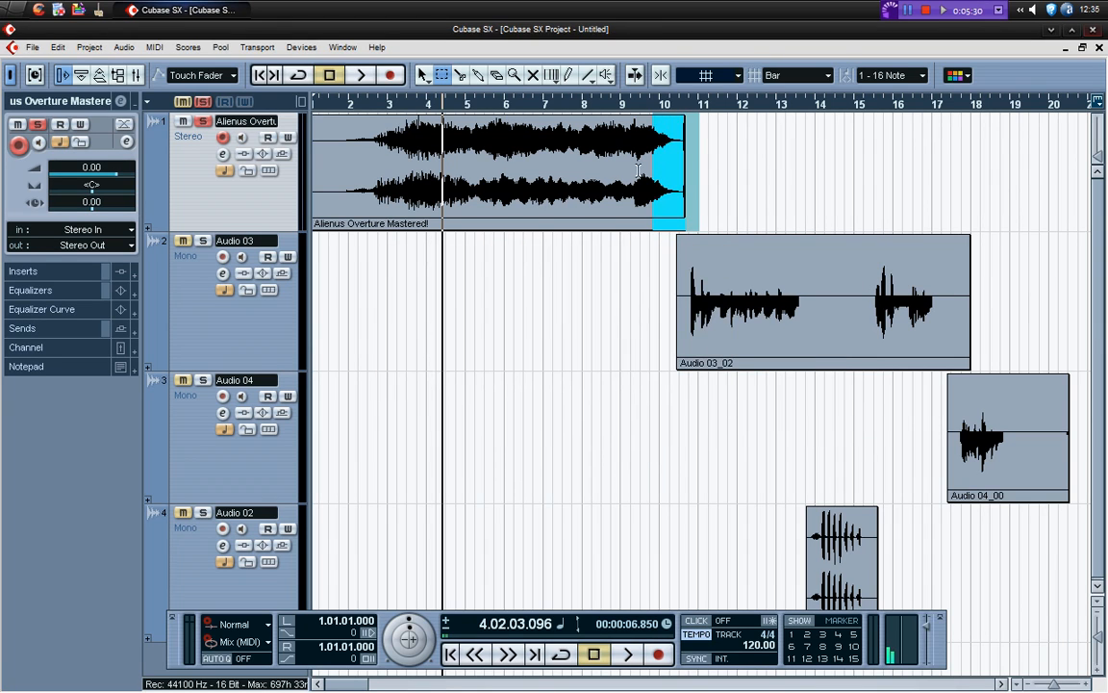
click(746, 152)
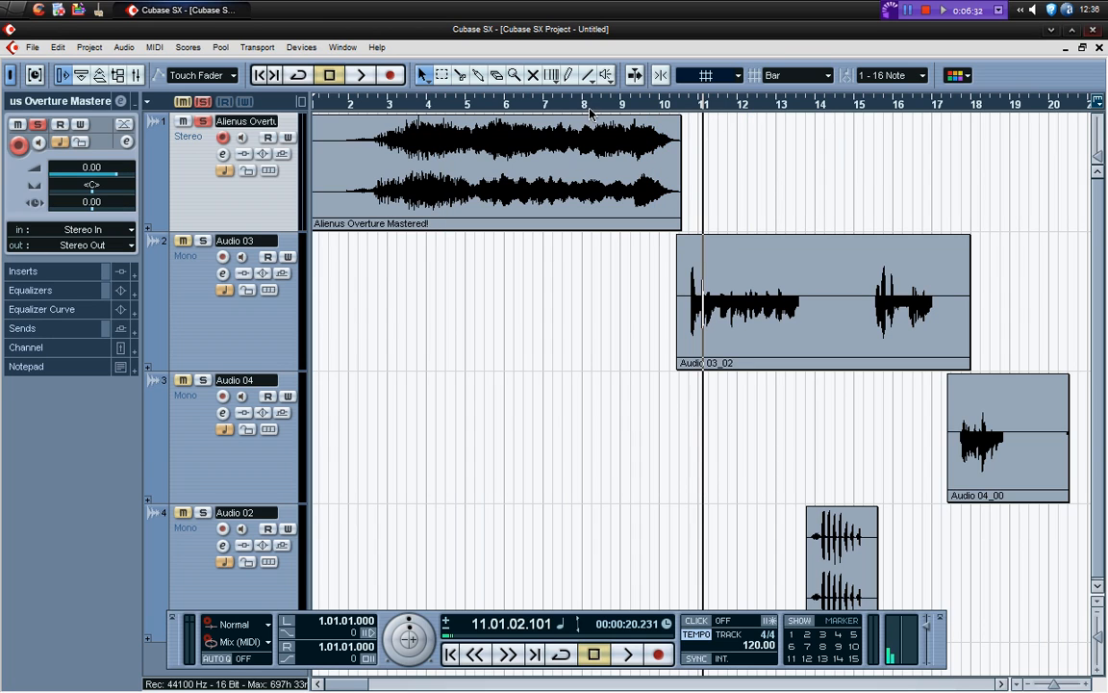
Unsolo the overture track and play the project from bar 8 through the first voice passage of Audio 03_02
click(588, 103)
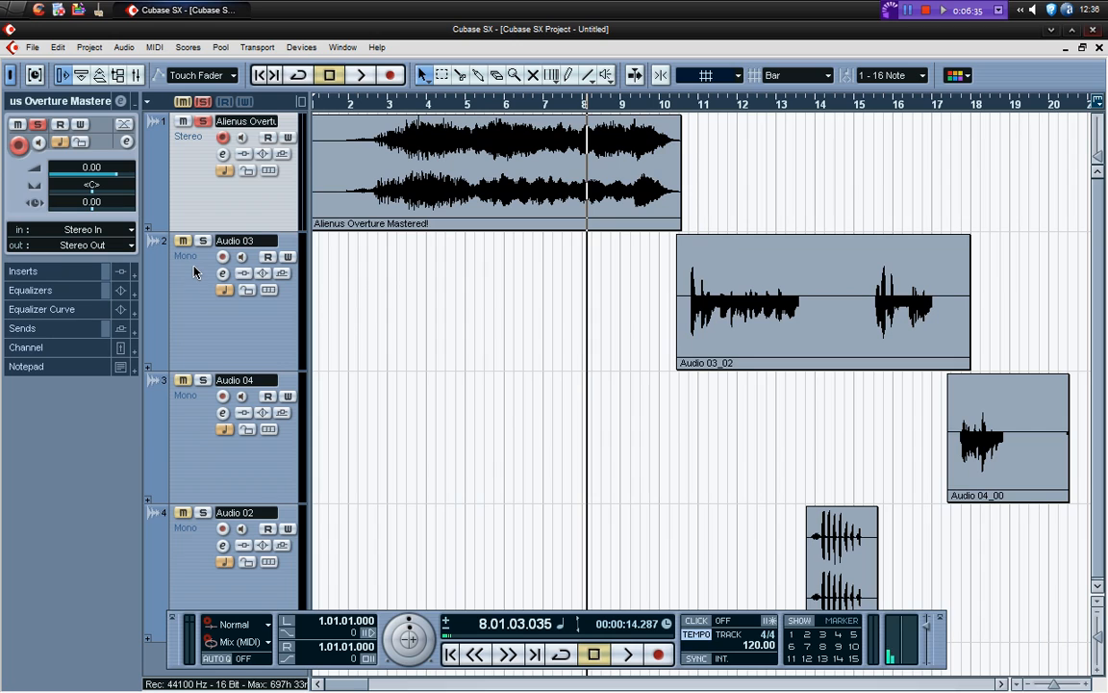
click(203, 122)
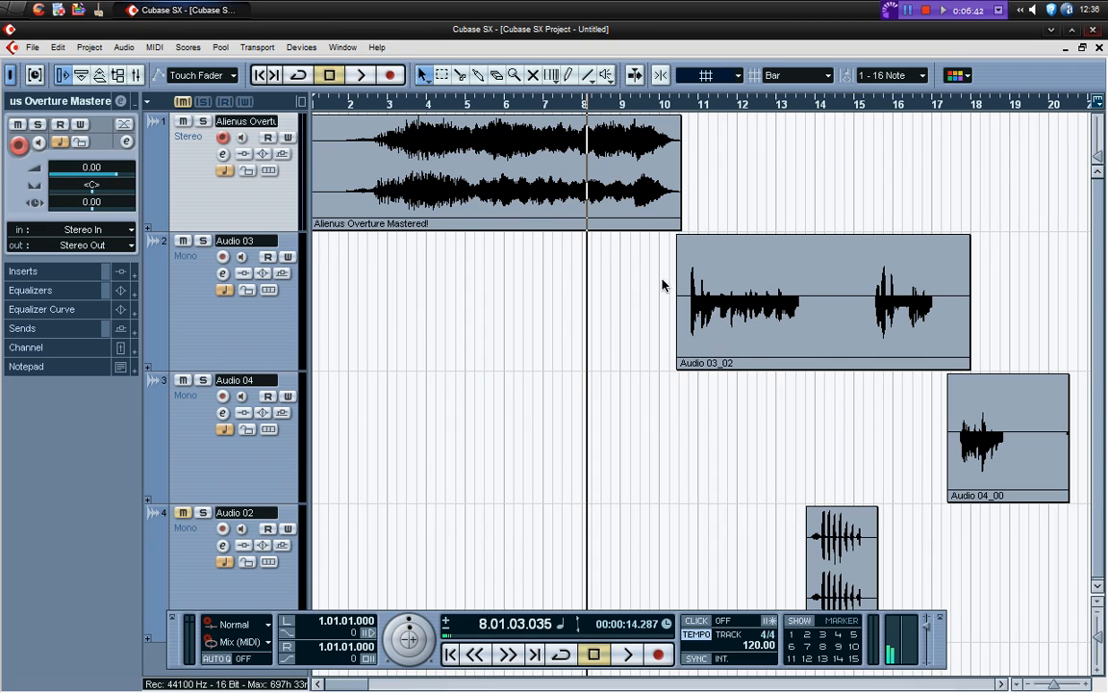
key(space)
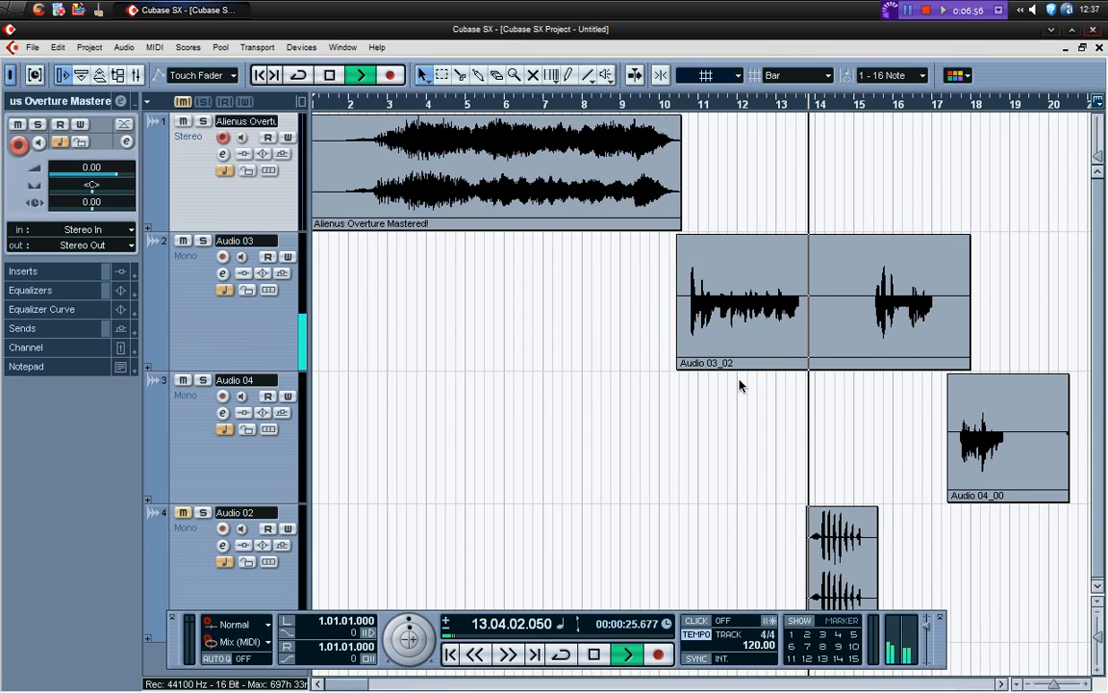
key(space)
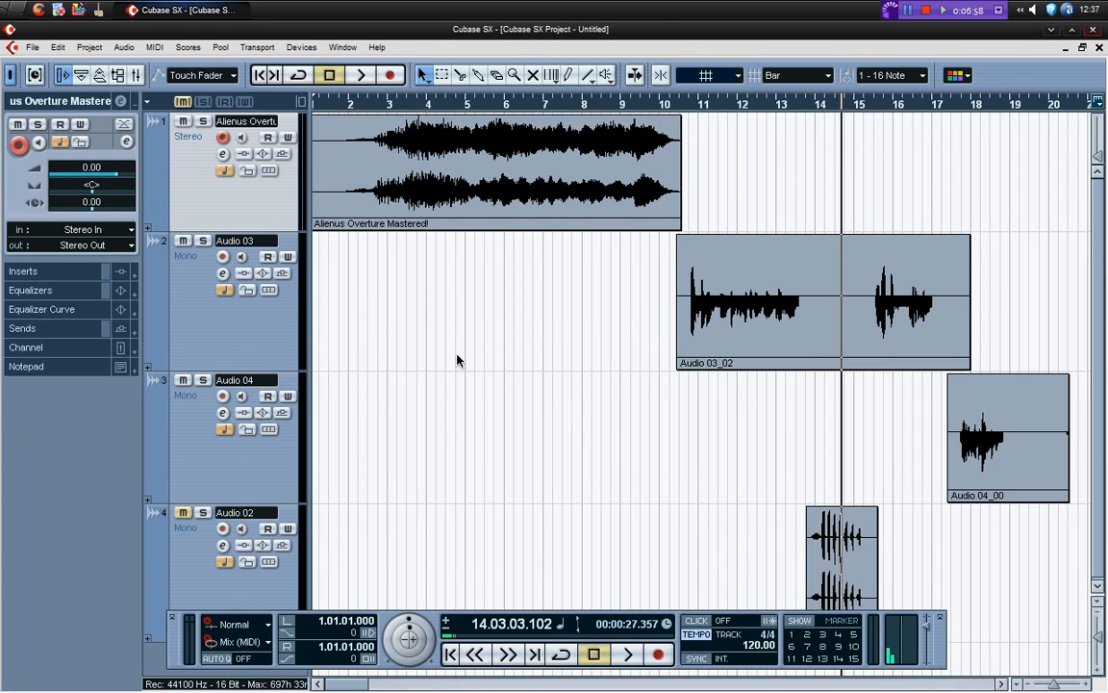
Unmute the Audio 02 track and play the project from bar 12 through the voice passage of Audio 04_00
click(184, 513)
click(743, 103)
key(space)
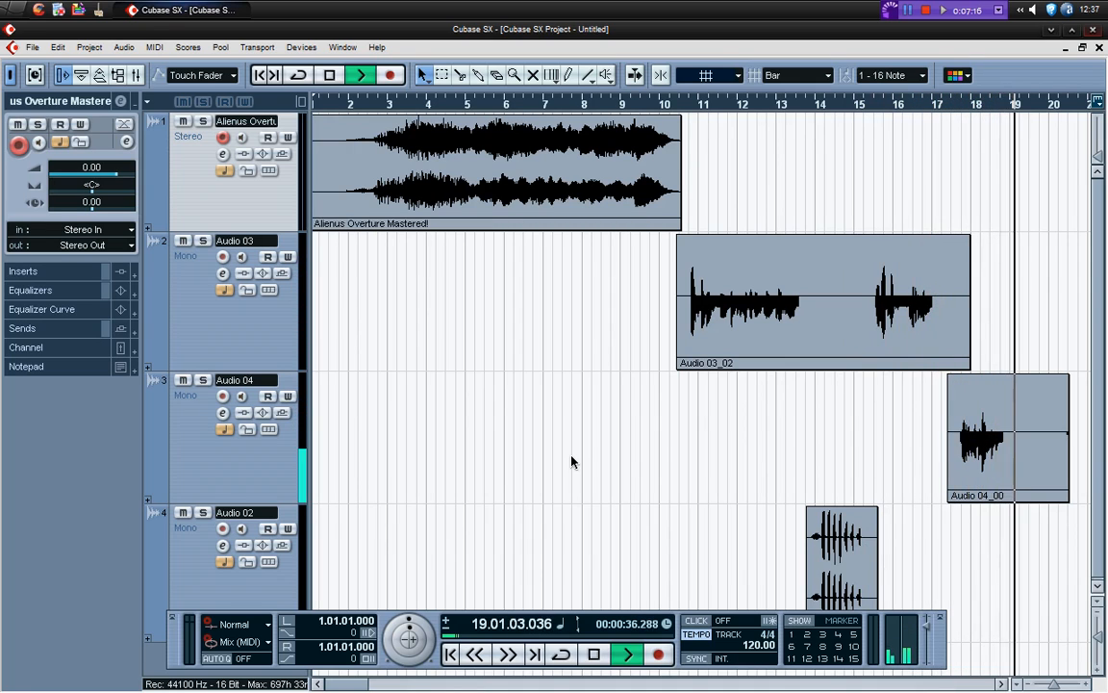
key(space)
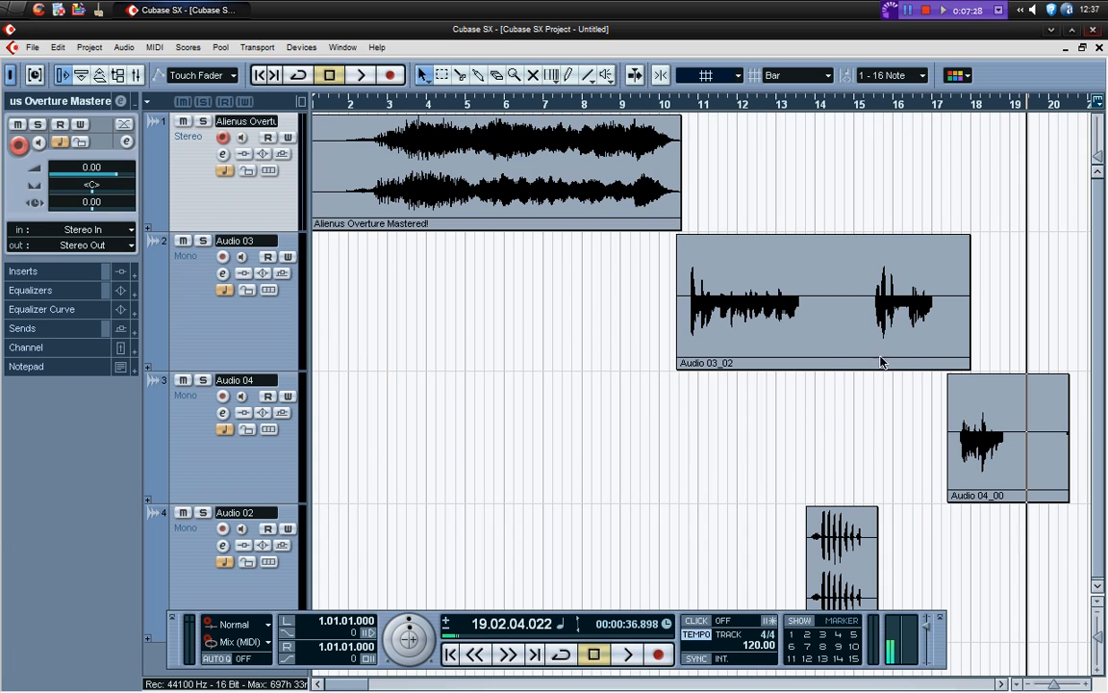
Pan the Audio 03 track to L47 in its channel settings
click(231, 344)
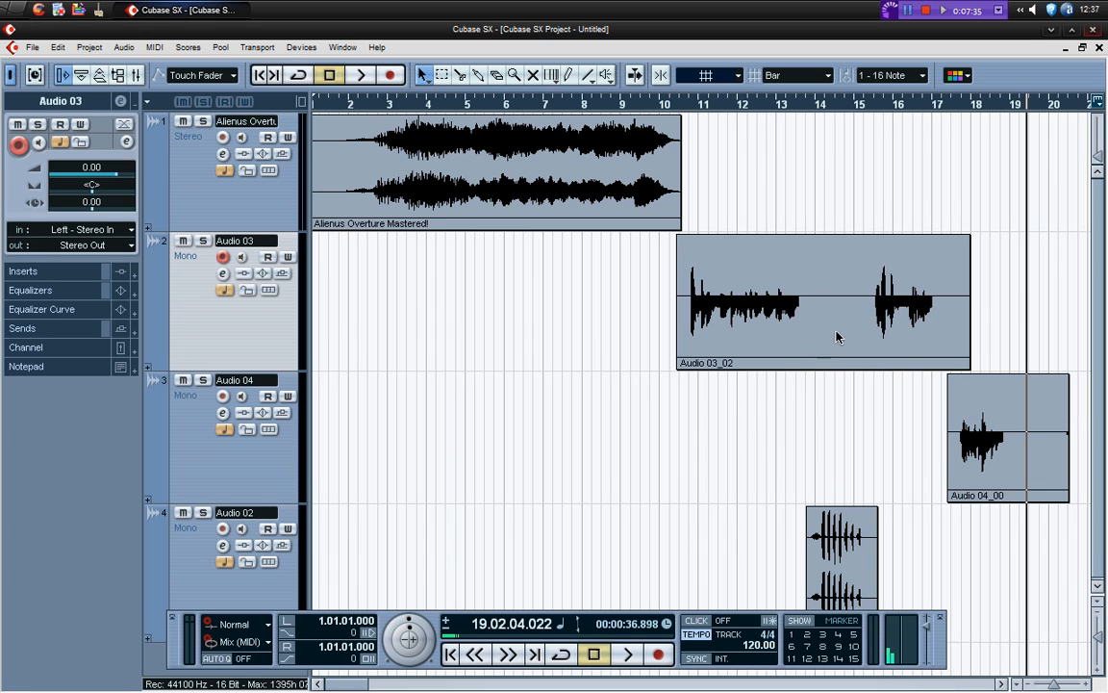
click(223, 273)
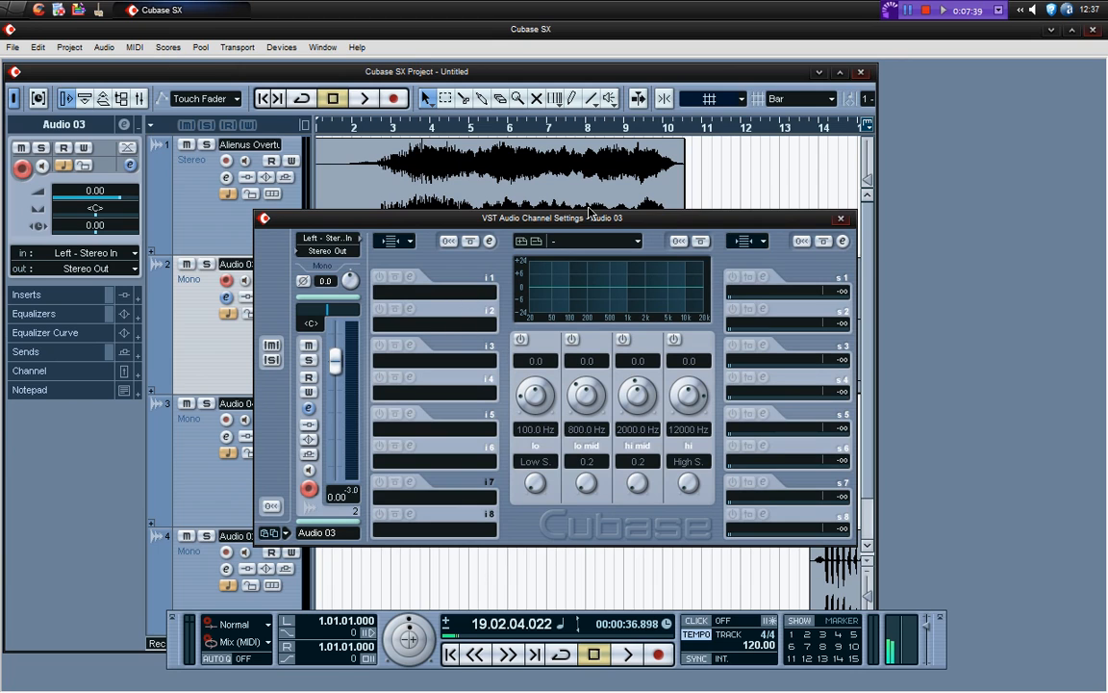
drag(554, 219, 522, 207)
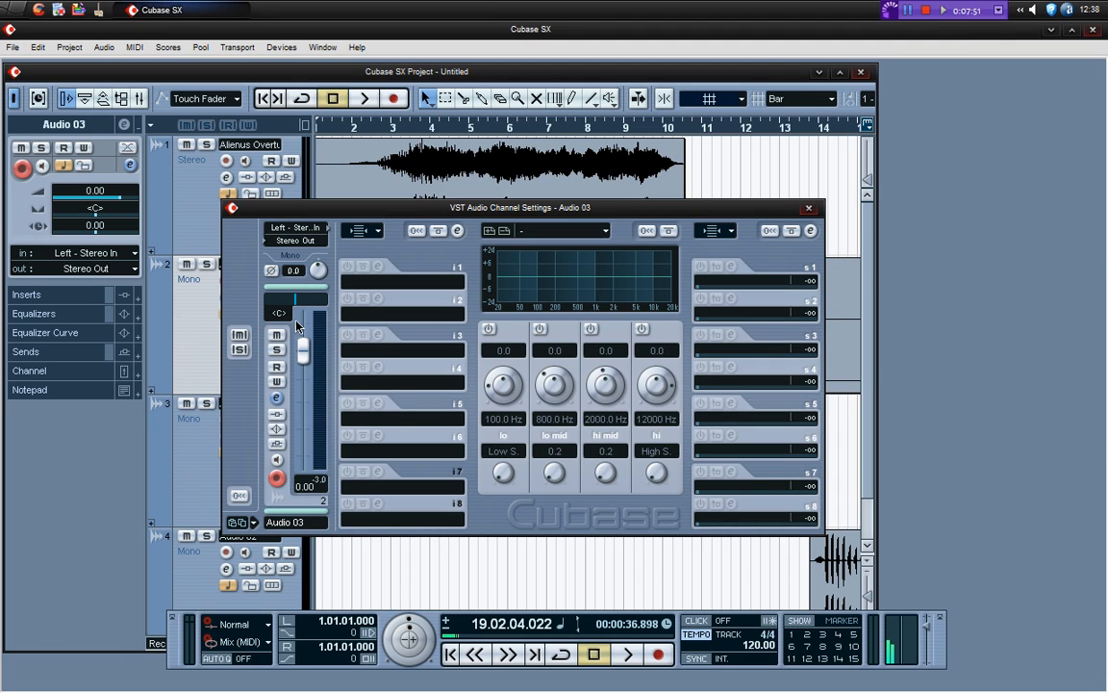
drag(295, 303, 283, 305)
click(616, 581)
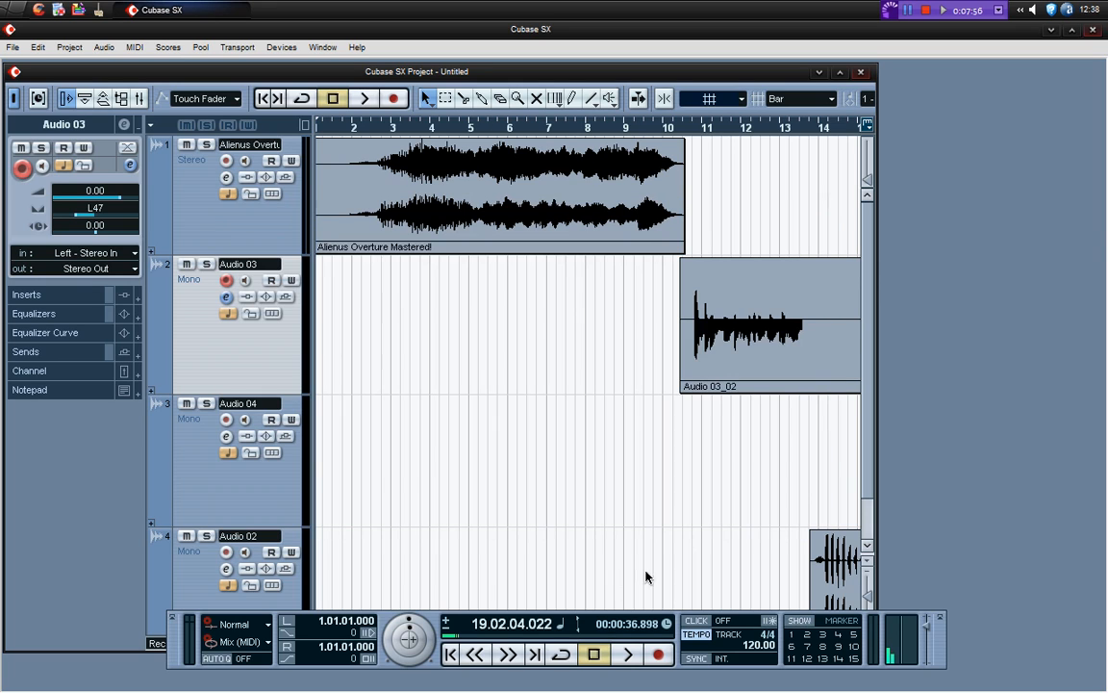
Pan the Audio 04 track to R41 in its channel settings
click(245, 499)
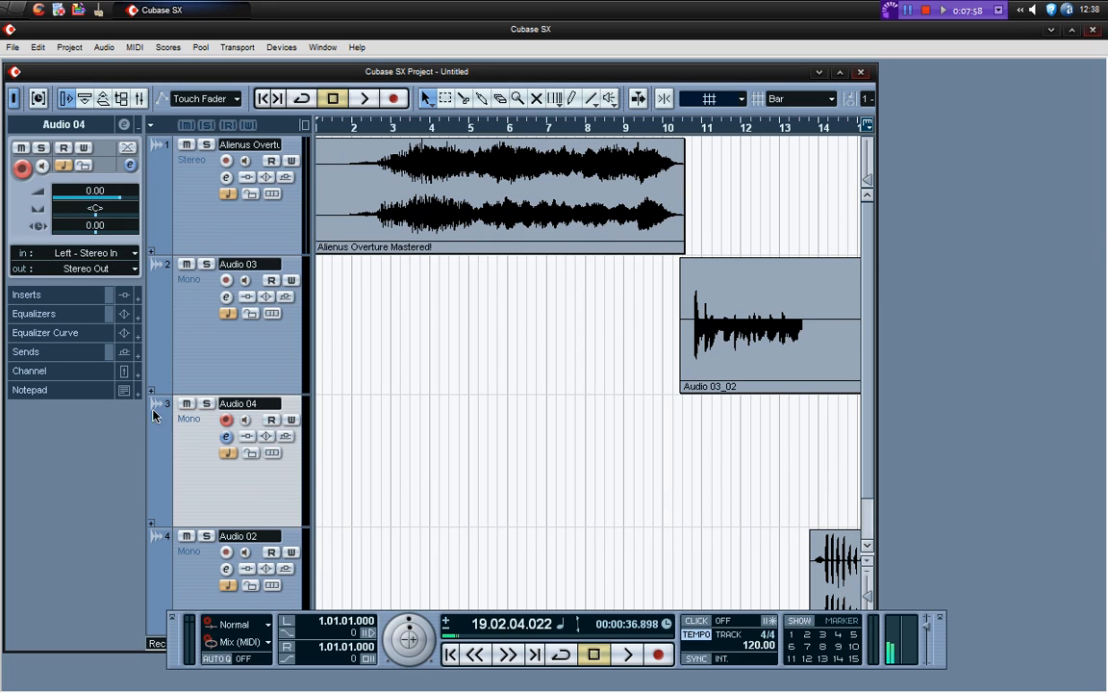
click(227, 441)
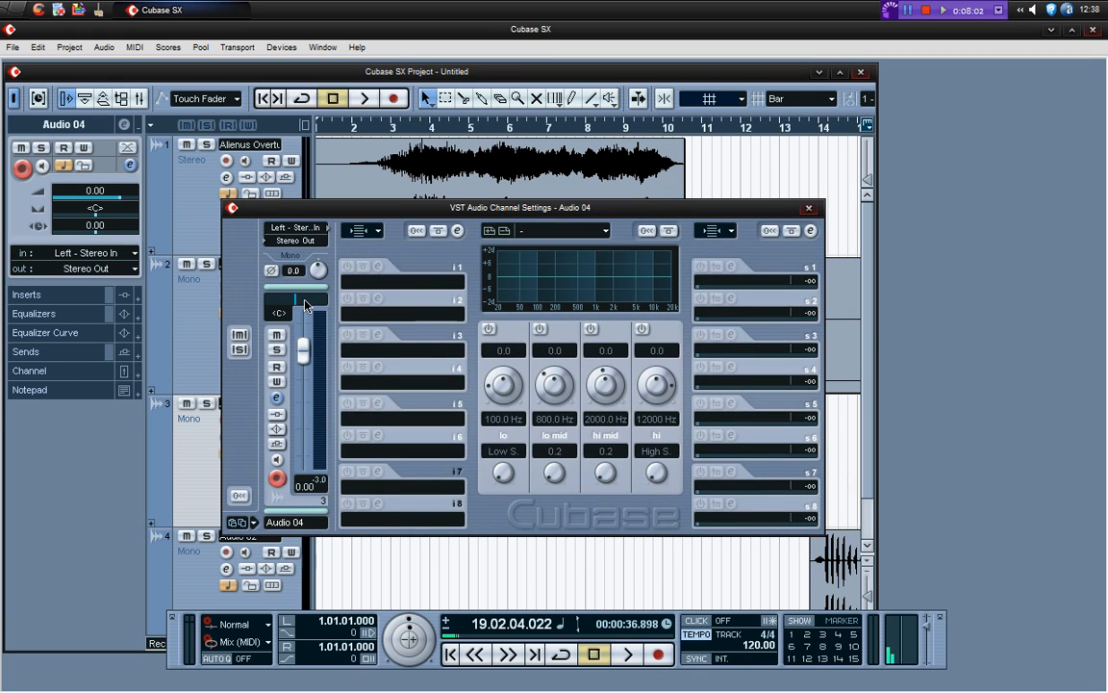
drag(295, 304, 310, 306)
click(675, 562)
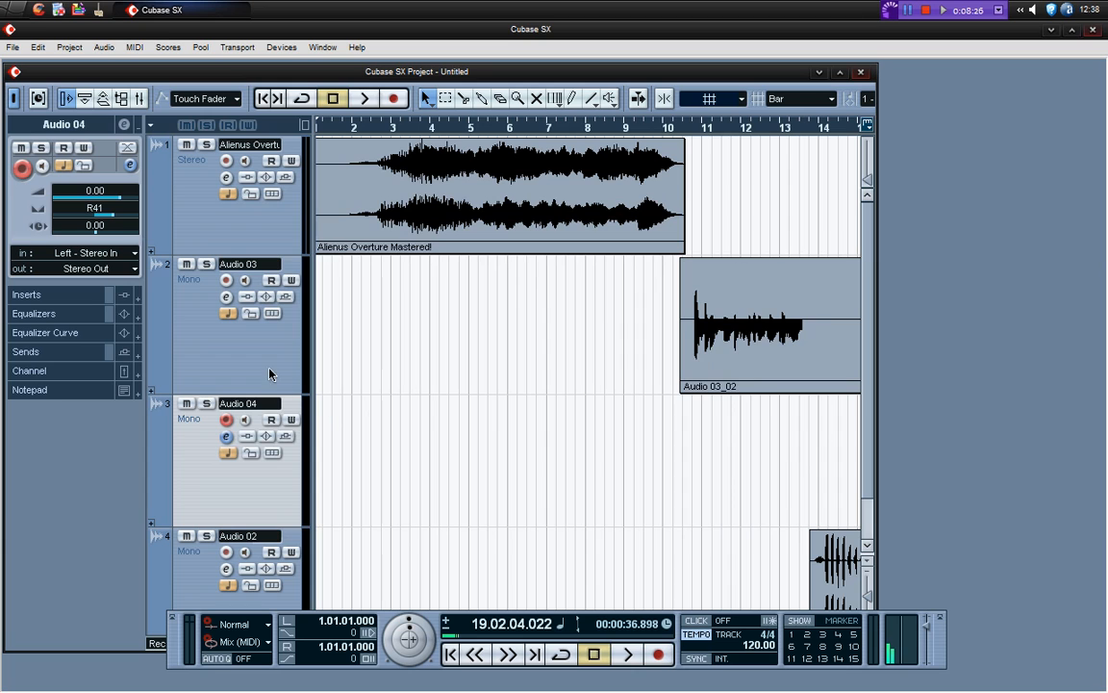
Enable all four equalizer bands in the channel settings of the Audio 03 track
click(226, 296)
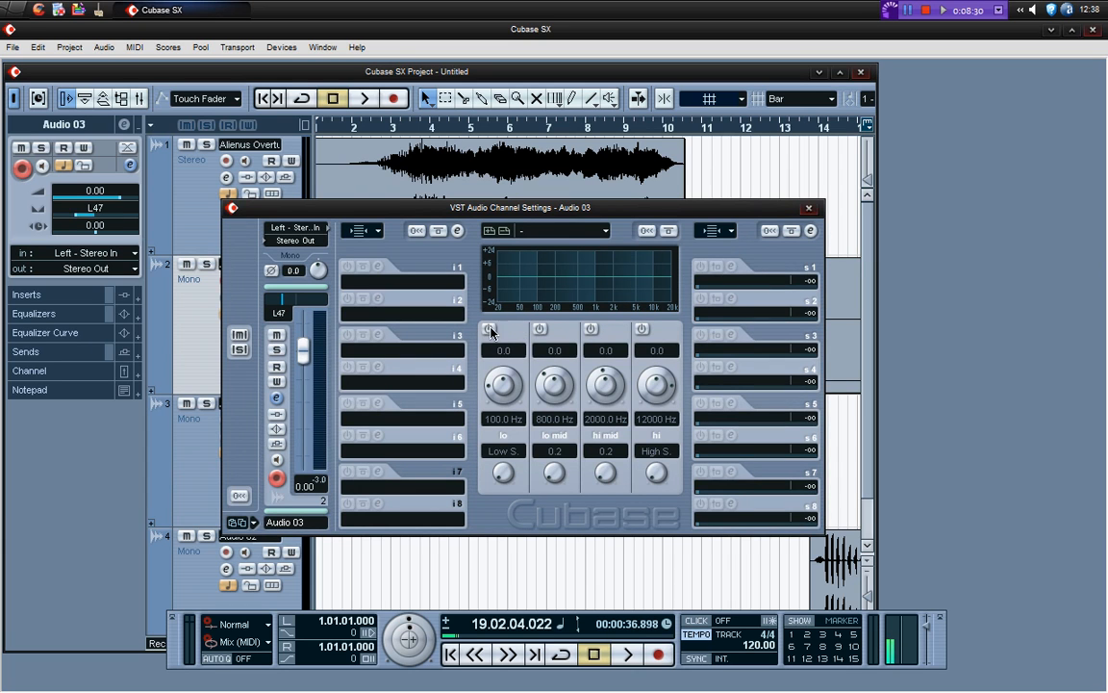
click(489, 329)
click(540, 329)
click(591, 329)
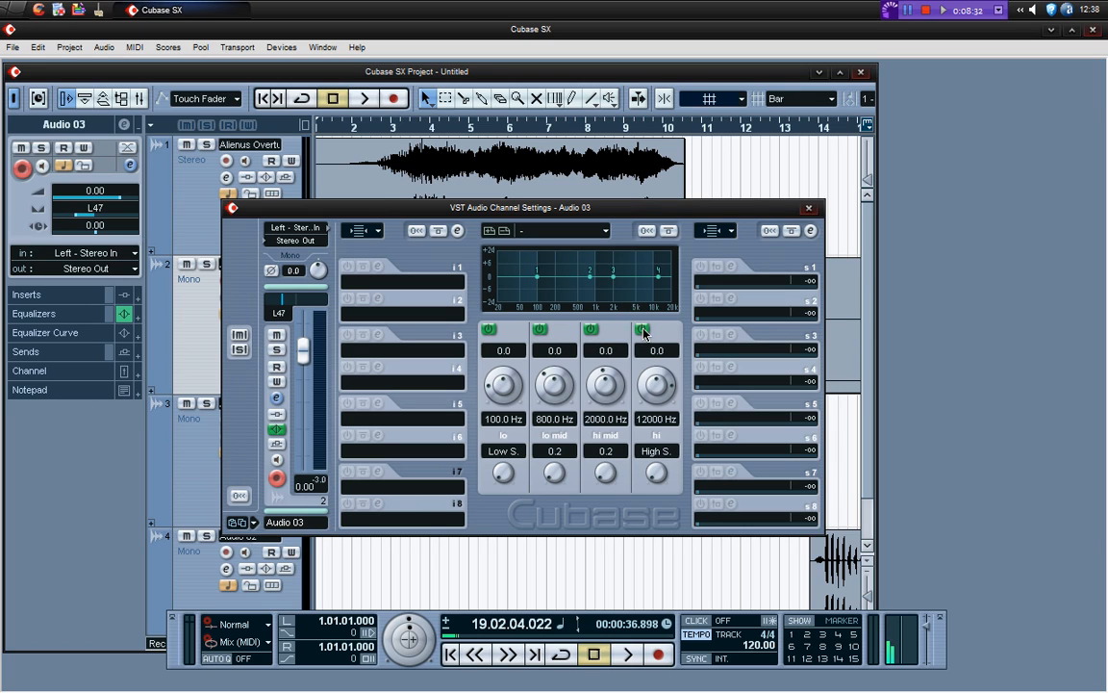
click(641, 329)
Shape Audio 03's EQ: lo -1.7 at 42 Hz, lo mid 3.2 at 440 Hz, hi mid 2.2 at 2374 Hz, hi -1.3 at 11943 Hz
drag(539, 282, 526, 279)
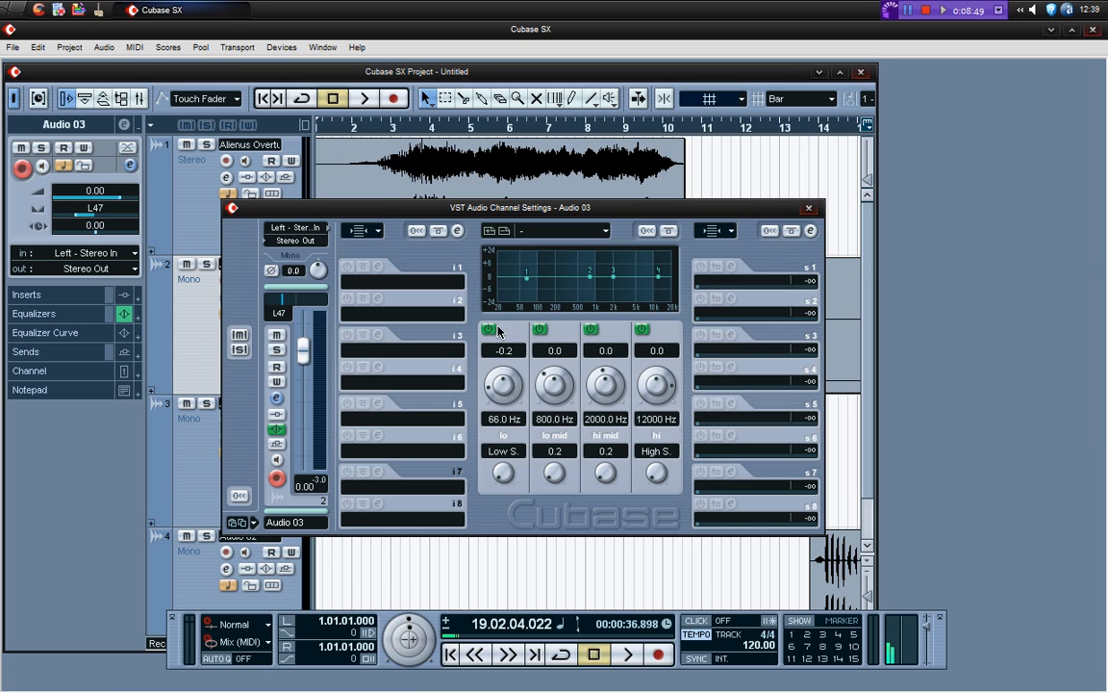
mouse_move(526, 278)
mouse_down()
mouse_move(525, 298)
mouse_move(516, 282)
mouse_up()
drag(657, 277, 575, 272)
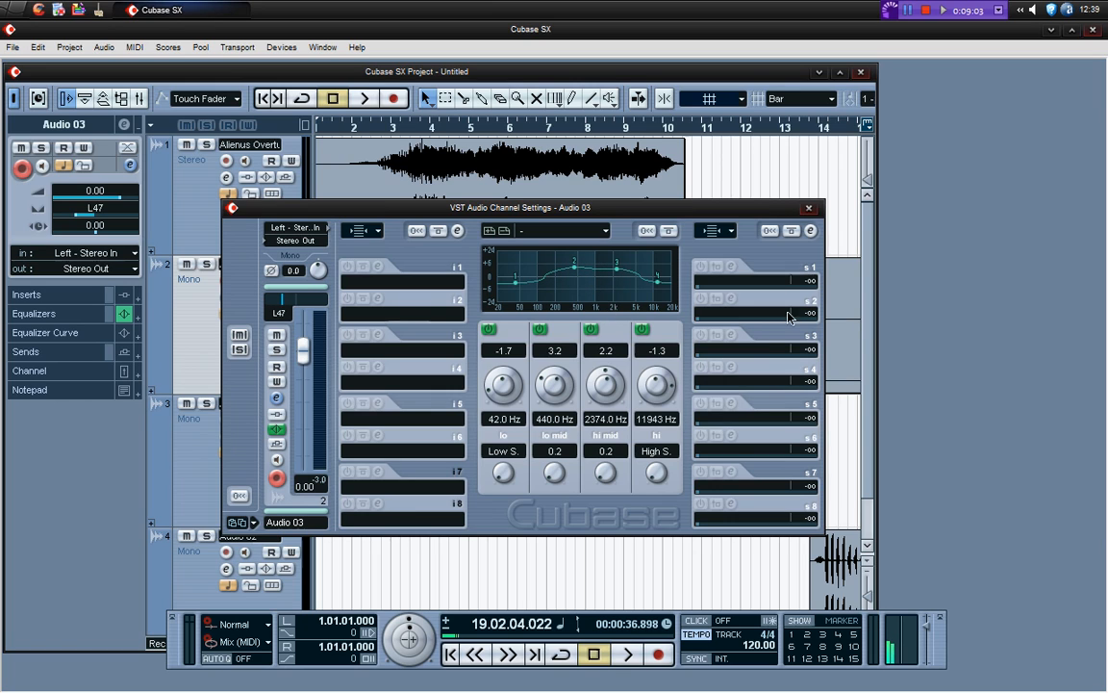
click(808, 208)
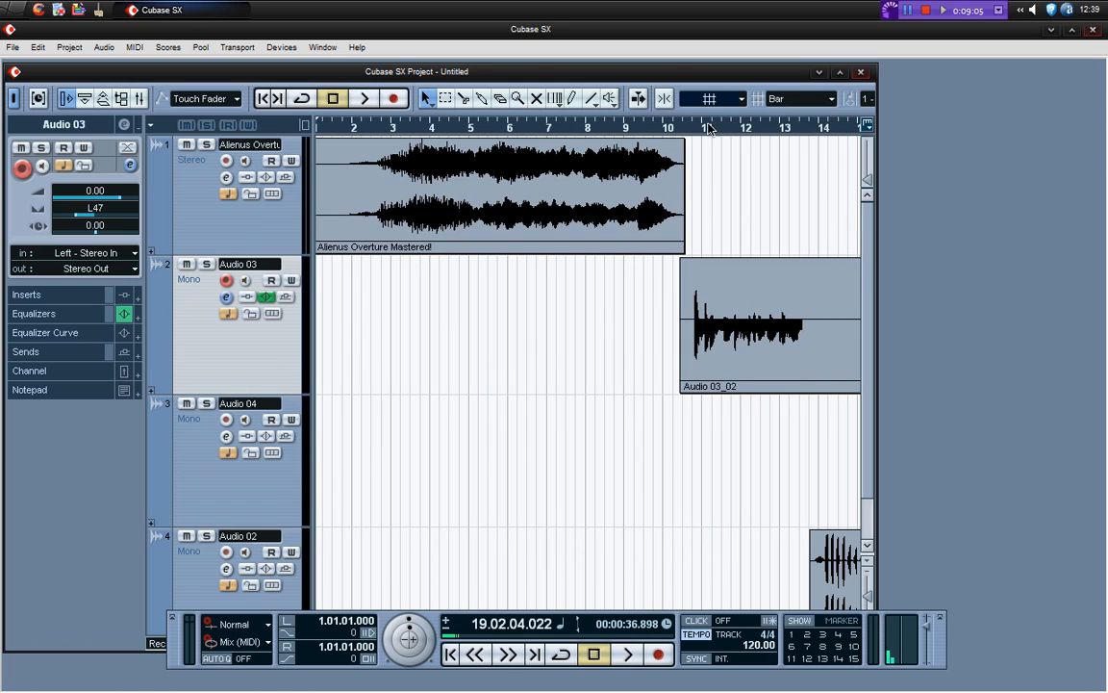
Solo the Audio 03 track and play its first voice passage from just after bar 10 to hear the equalization
click(206, 263)
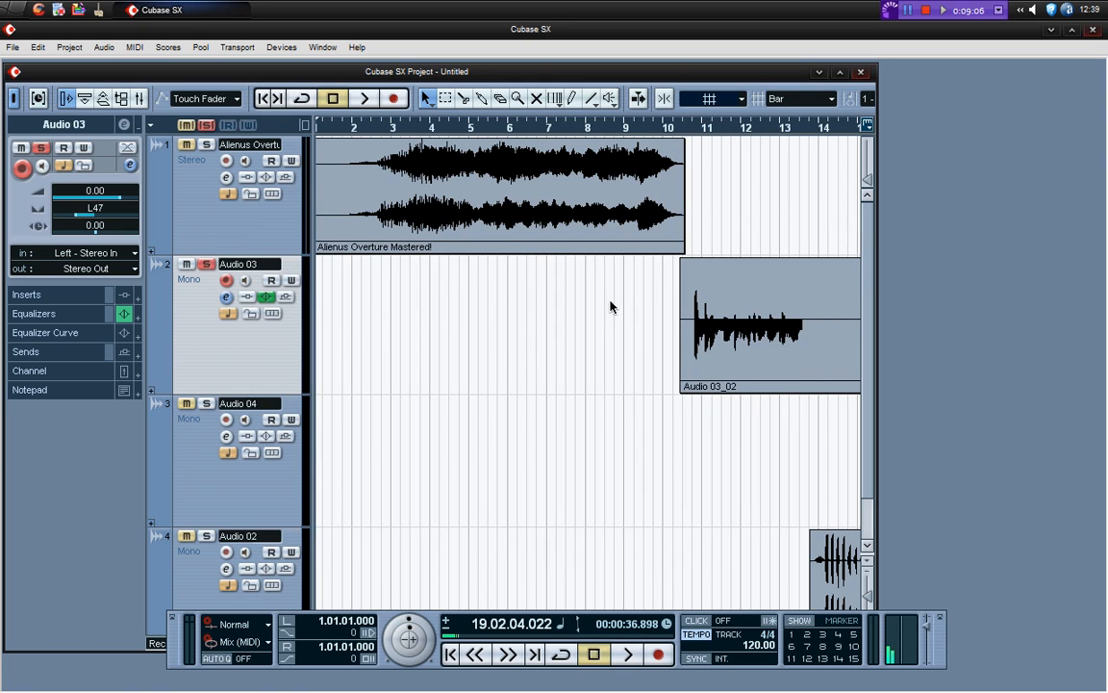
click(678, 126)
key(space)
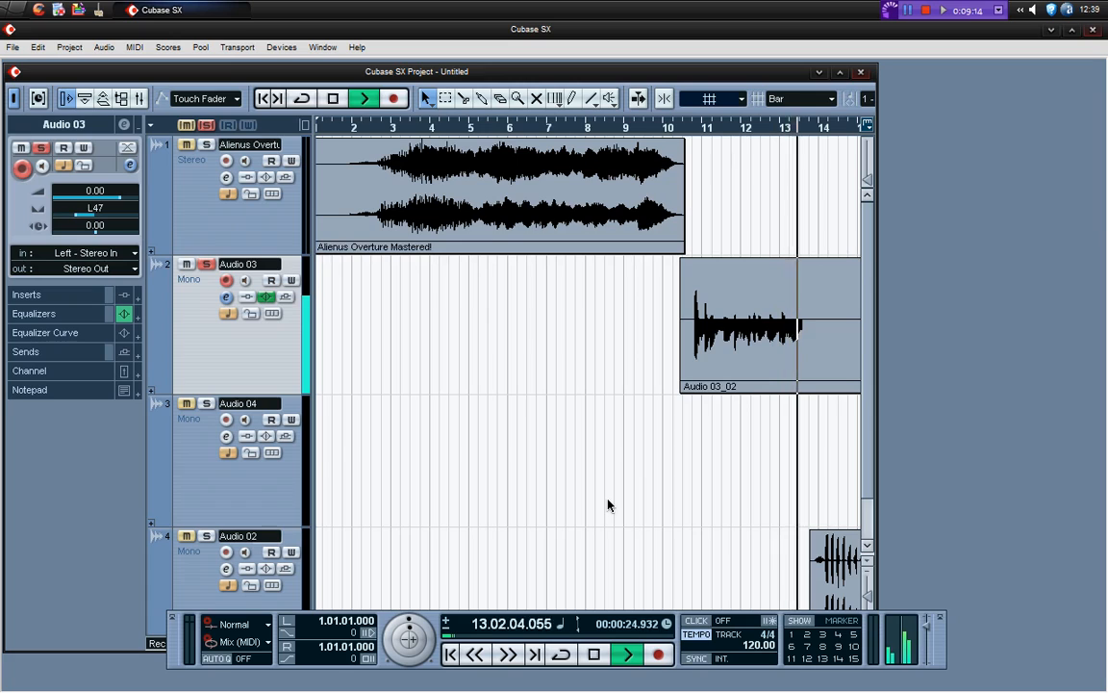
key(space)
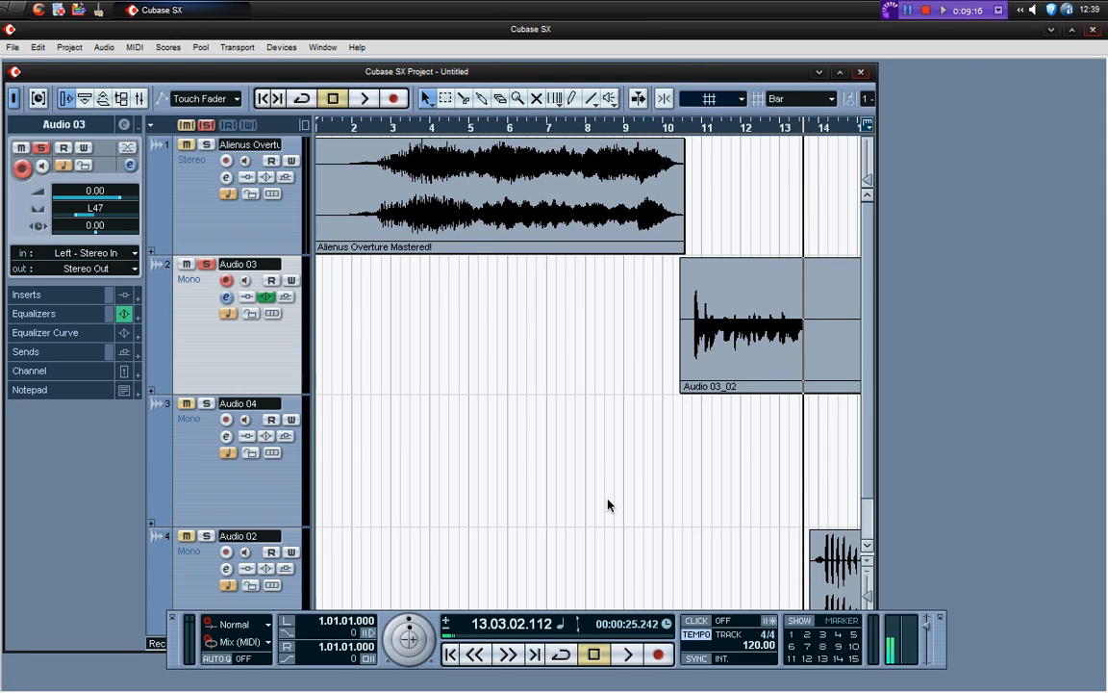